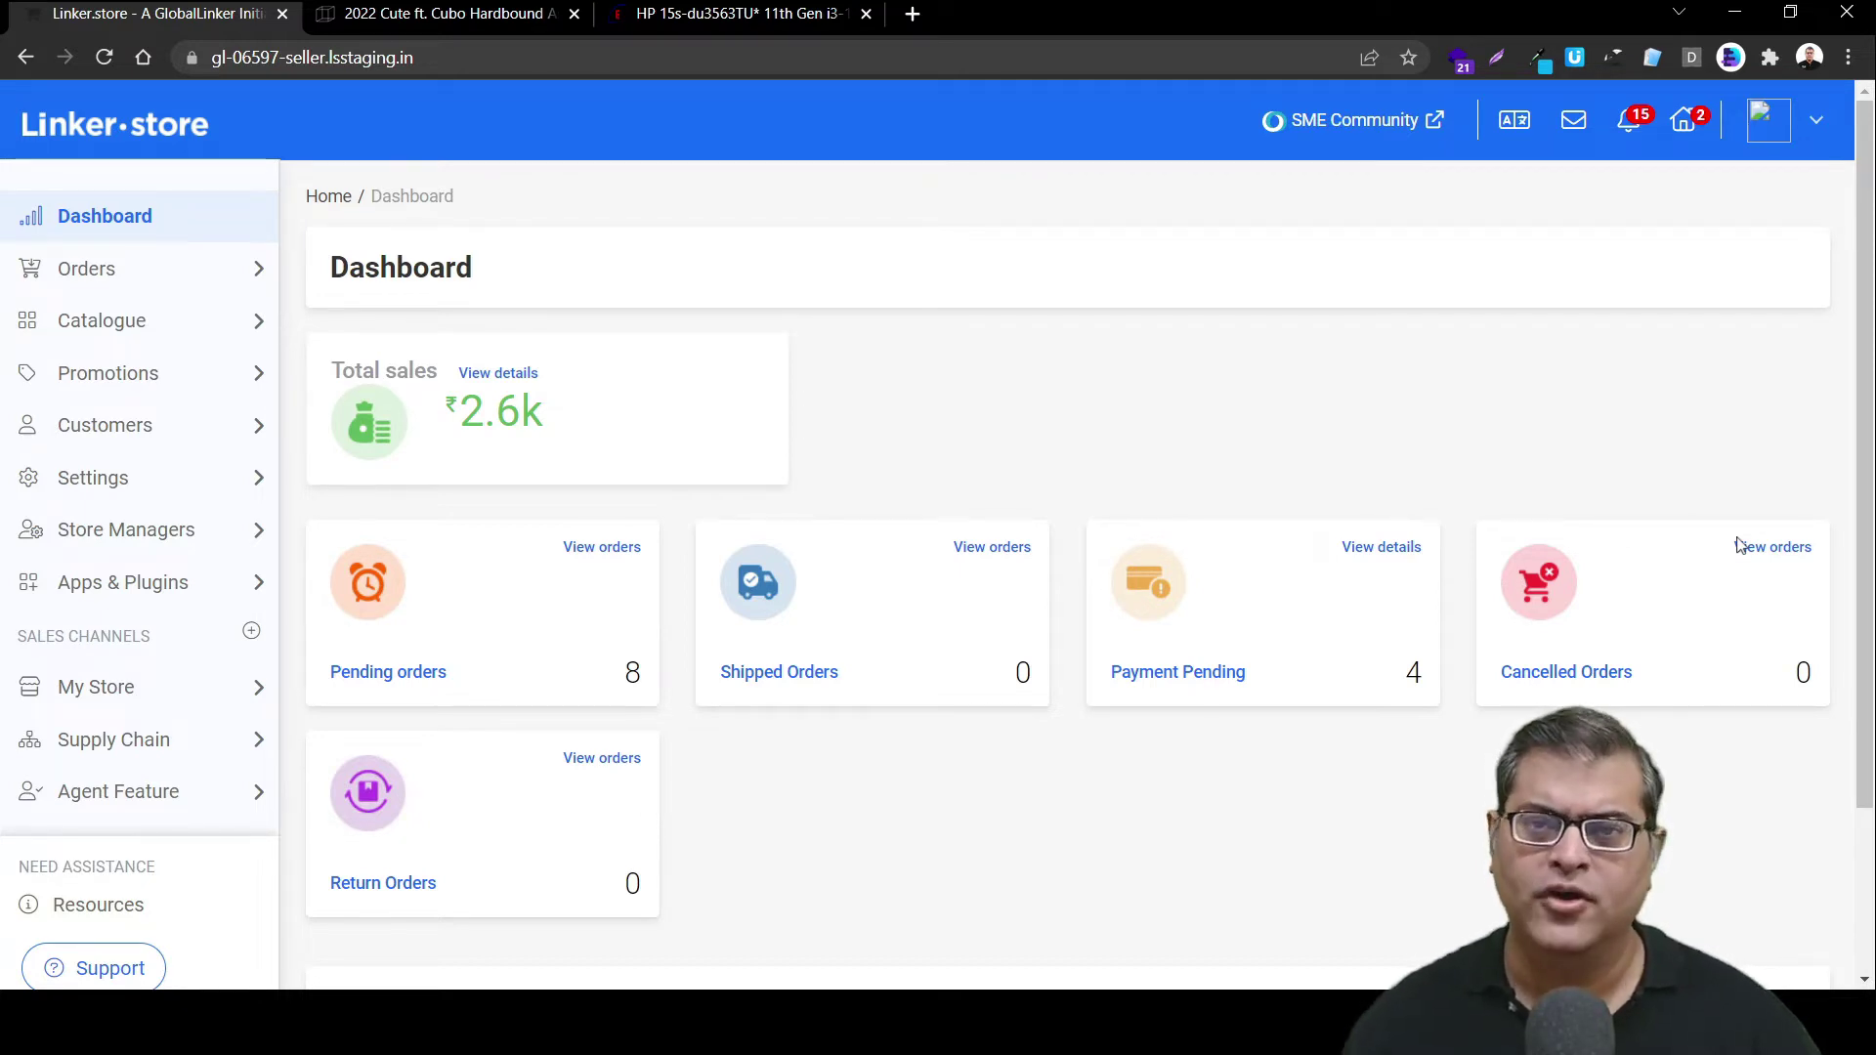
- Switch to the storefront page of the 2022 Cute ft. Cubo Hardbound Annual Planner
{"action": "left_click", "coordinate": [490, 10]}
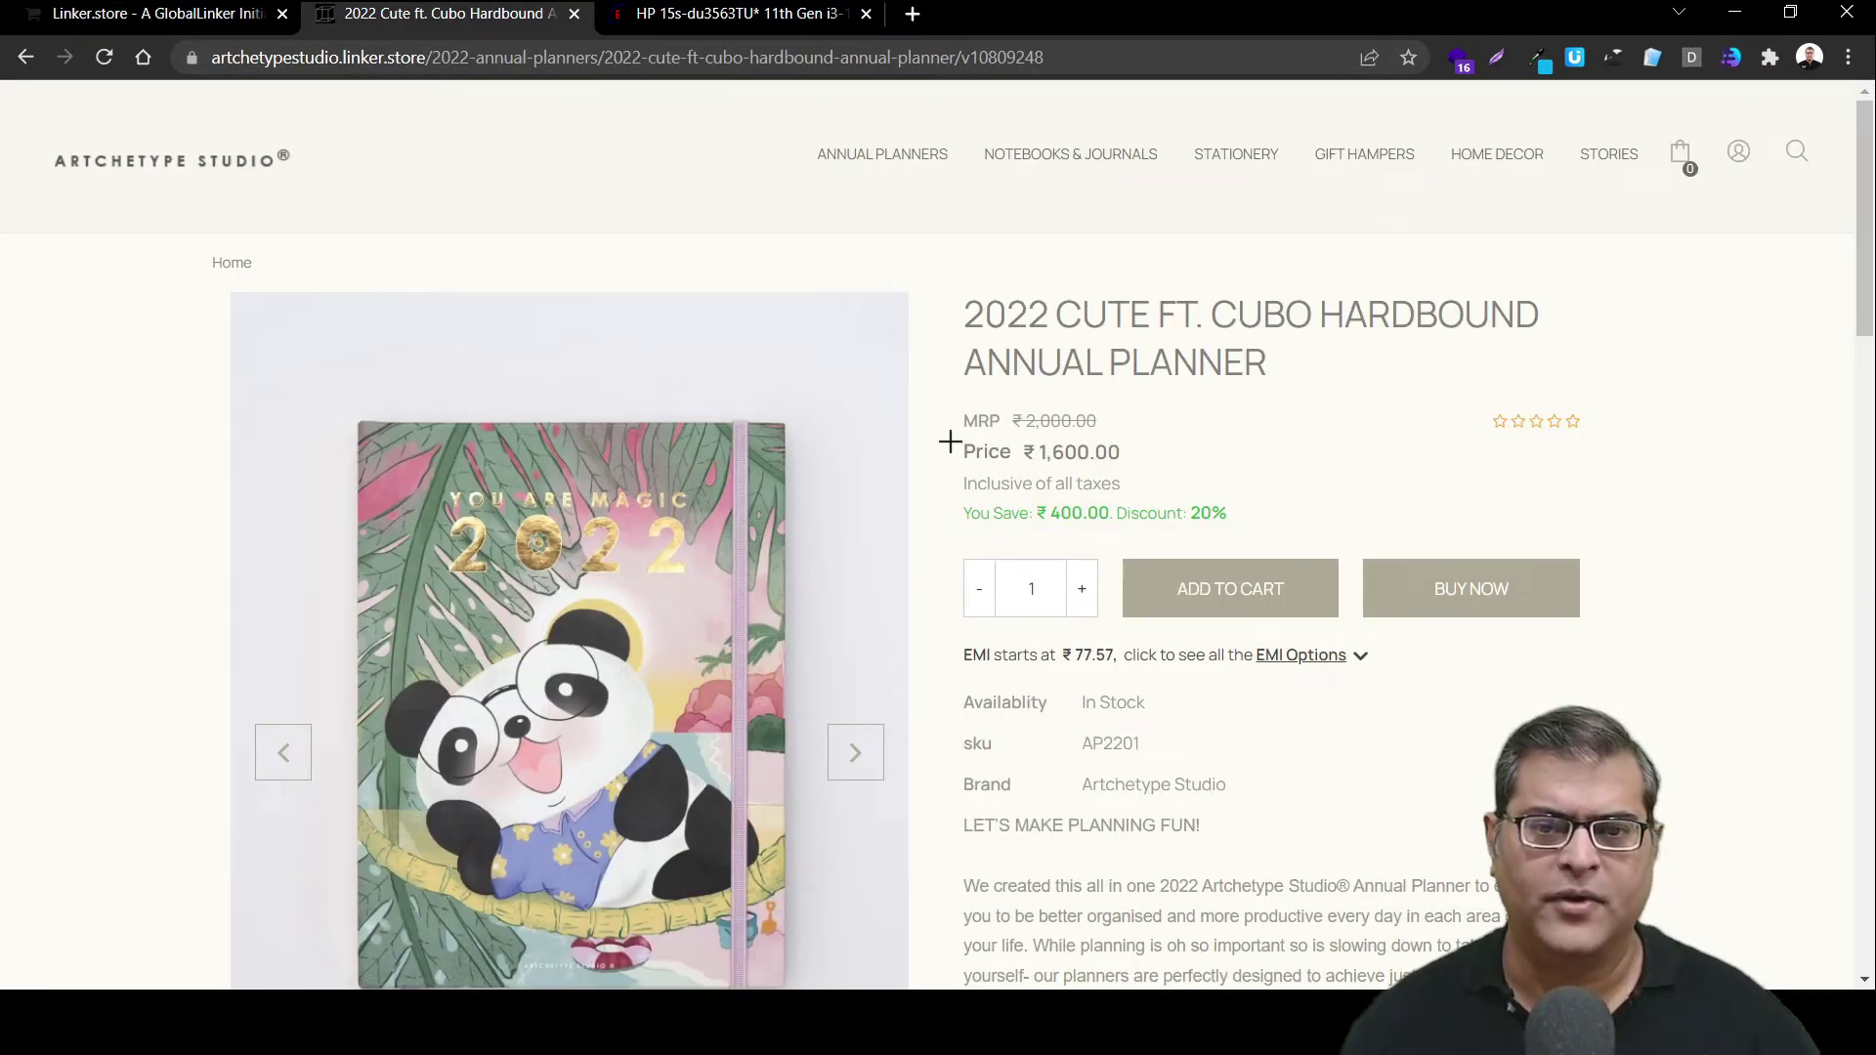
- Review the planner's ₹1,600 price and ₹77.57 starting EMI plans, then move to the HP laptop page
{"action": "left_click_drag", "start_coordinate": [949, 432], "coordinate": [1132, 472]}
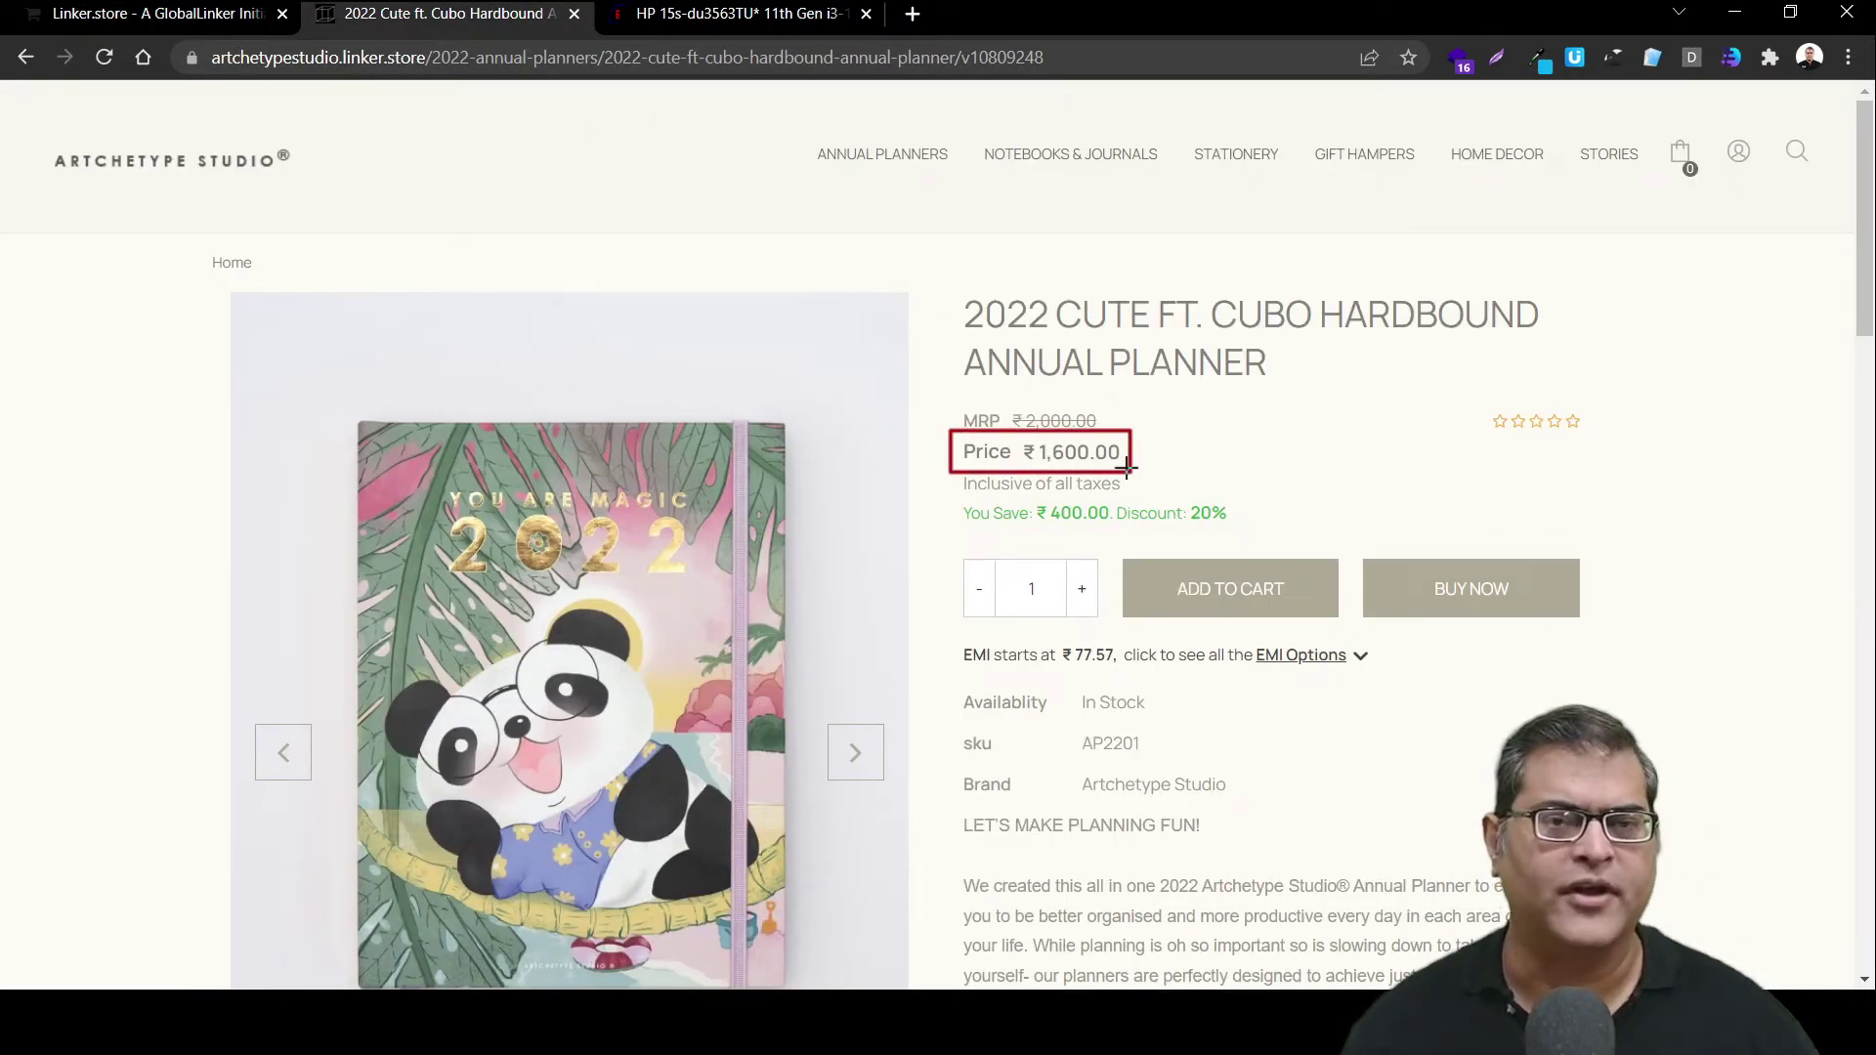
{"action": "left_click_drag", "start_coordinate": [1053, 632], "coordinate": [1125, 675]}
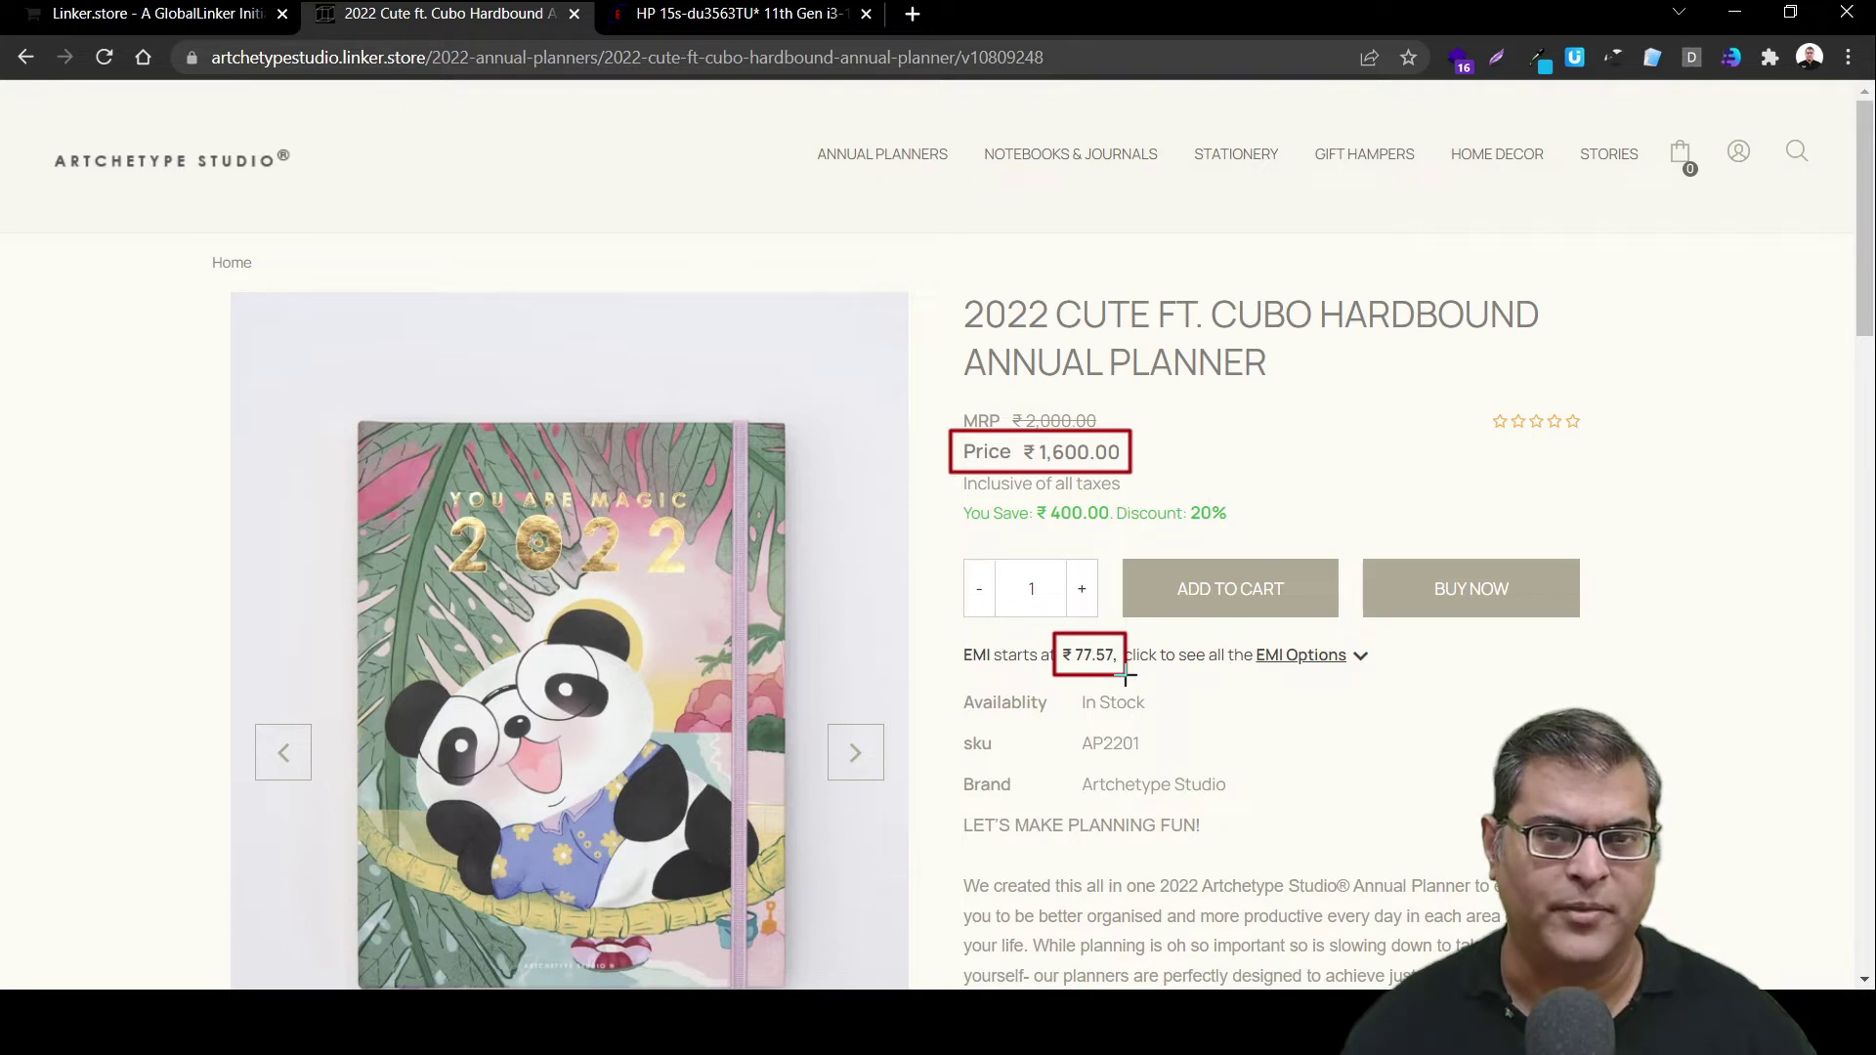
{"action": "left_click", "coordinate": [1360, 657]}
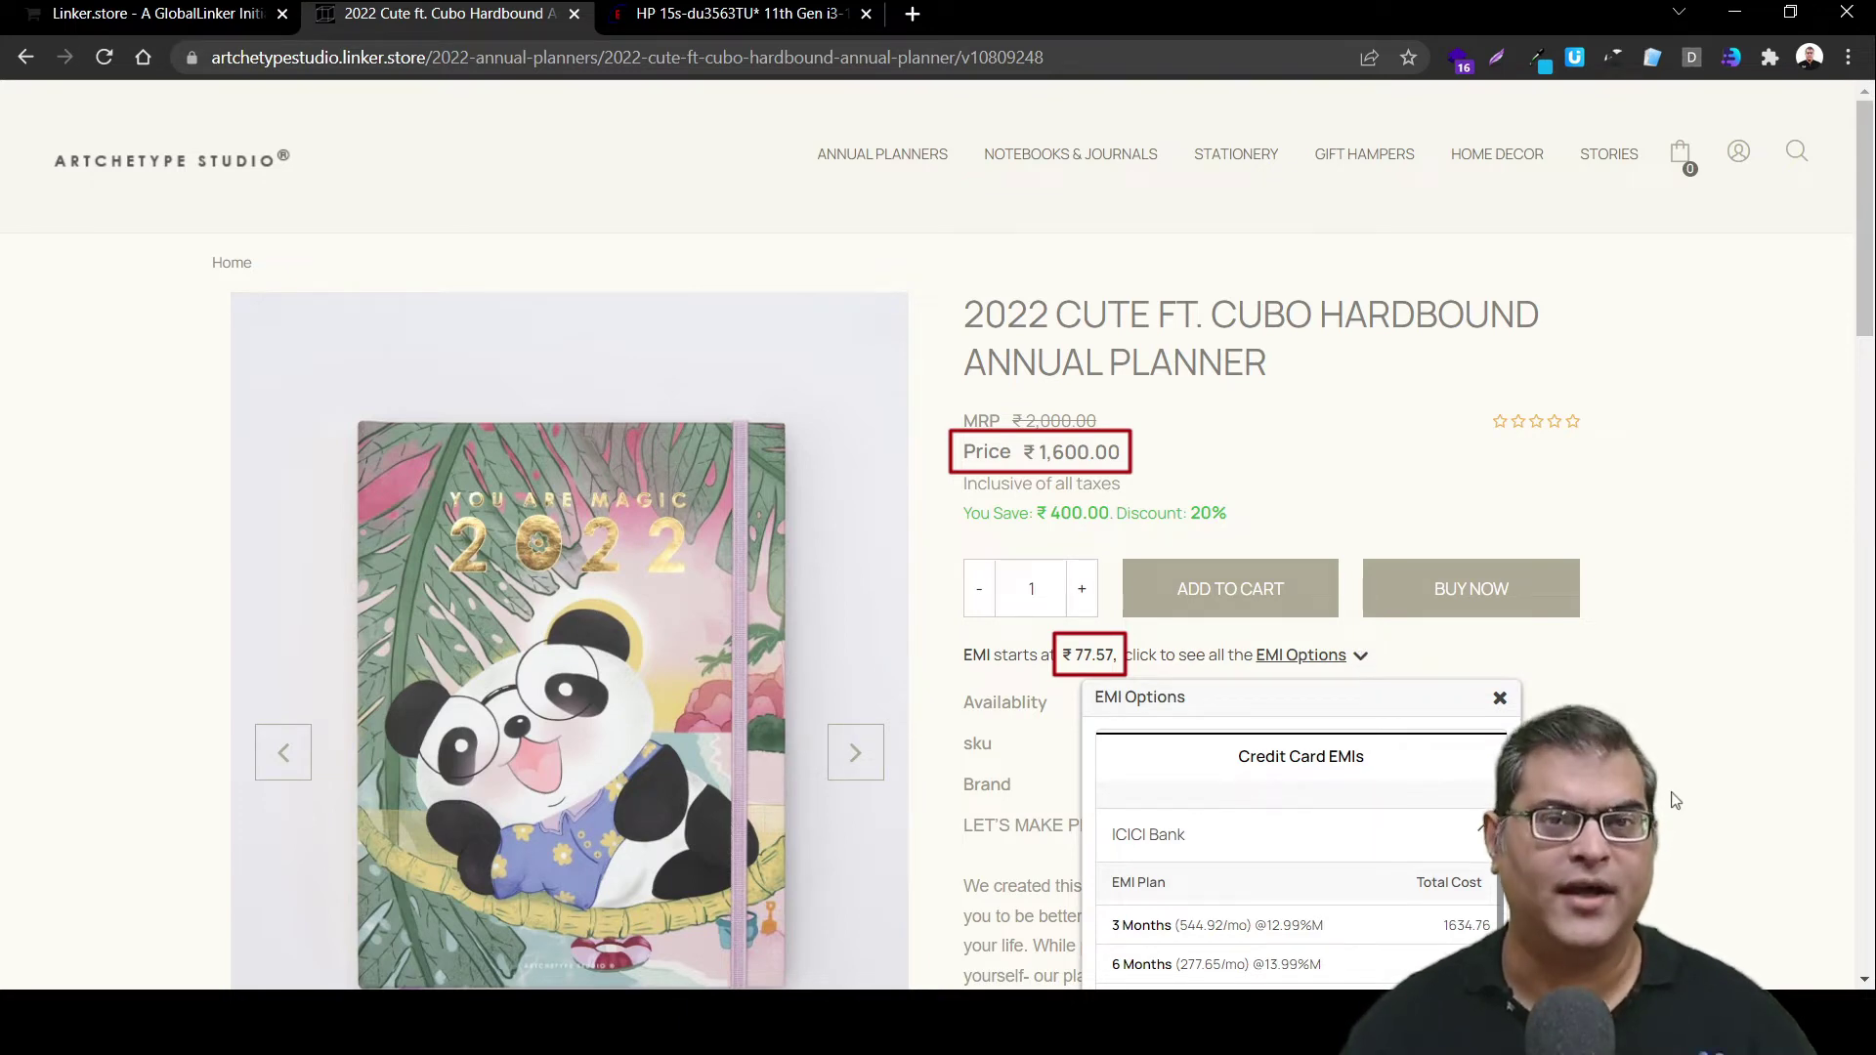
{"action": "key", "text": "ctrl+Tab"}
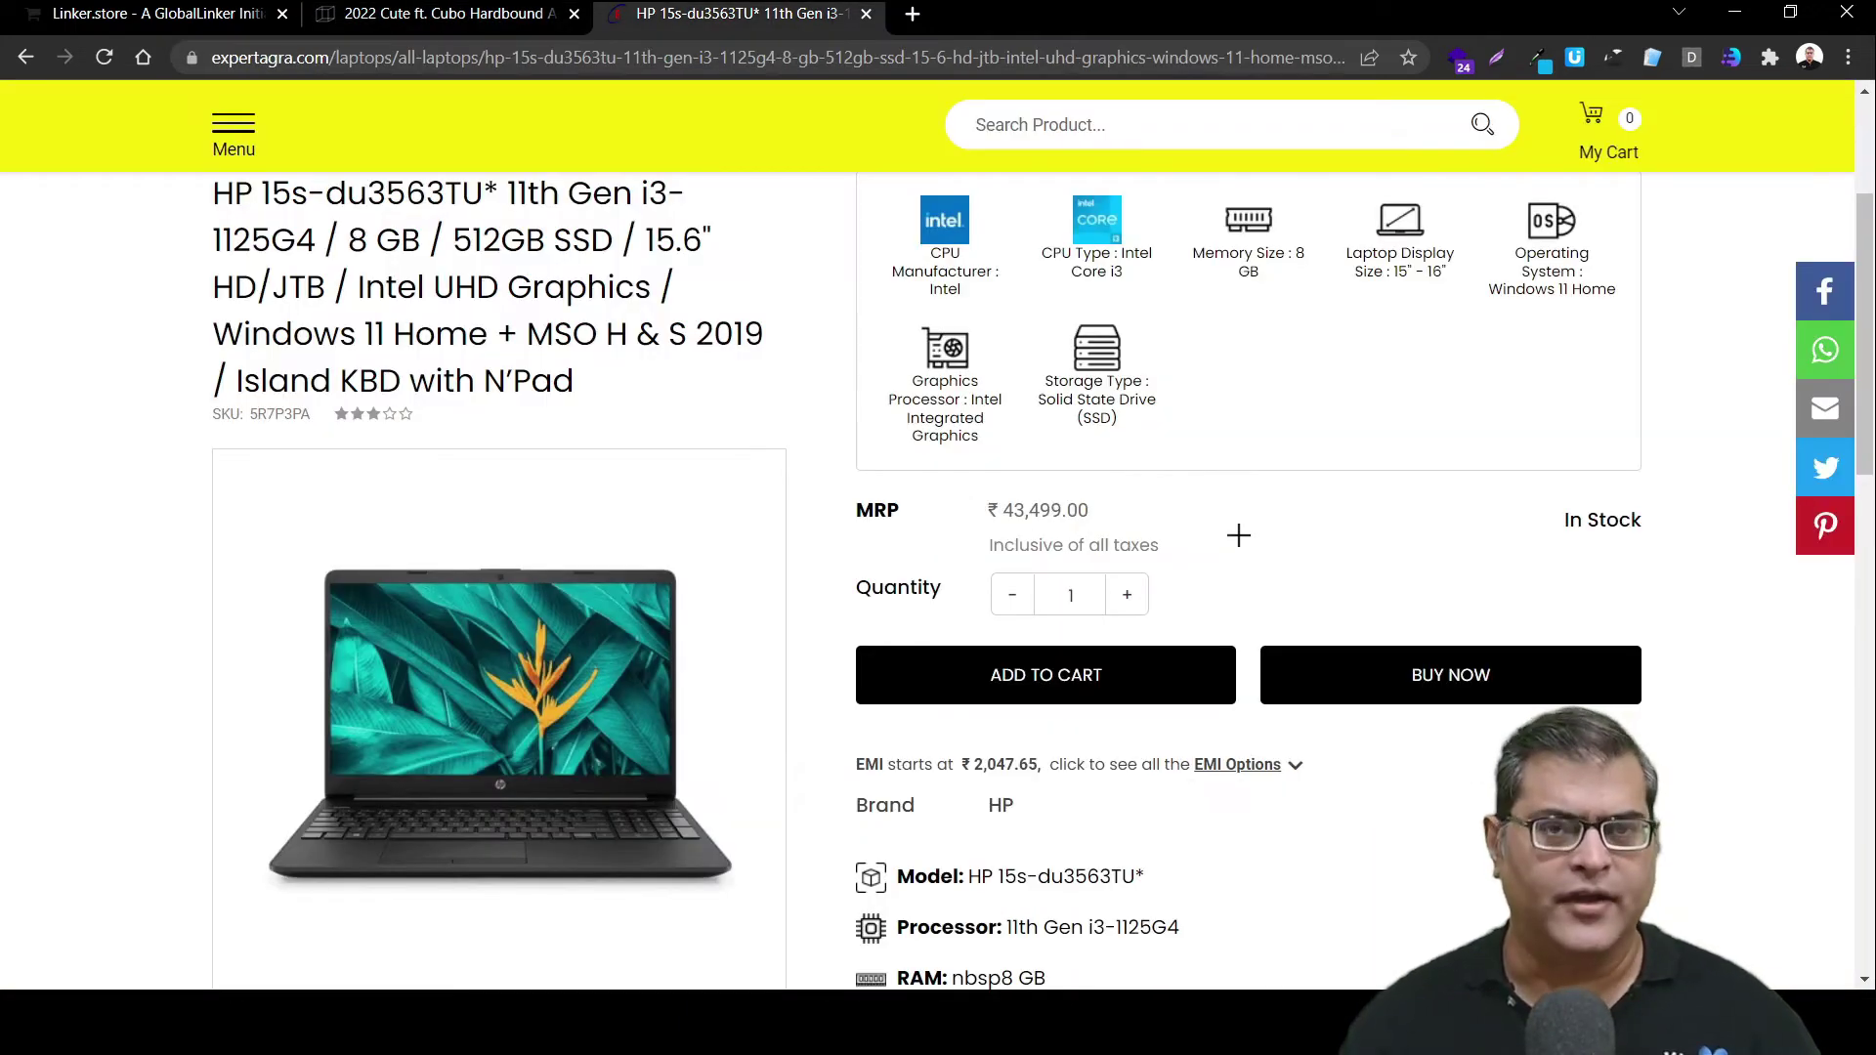
- Note the laptop's ₹43,499.00 MRP and ₹2,047.65 starting EMI, then return to the seller dashboard
{"action": "left_click_drag", "start_coordinate": [961, 489], "coordinate": [1098, 526]}
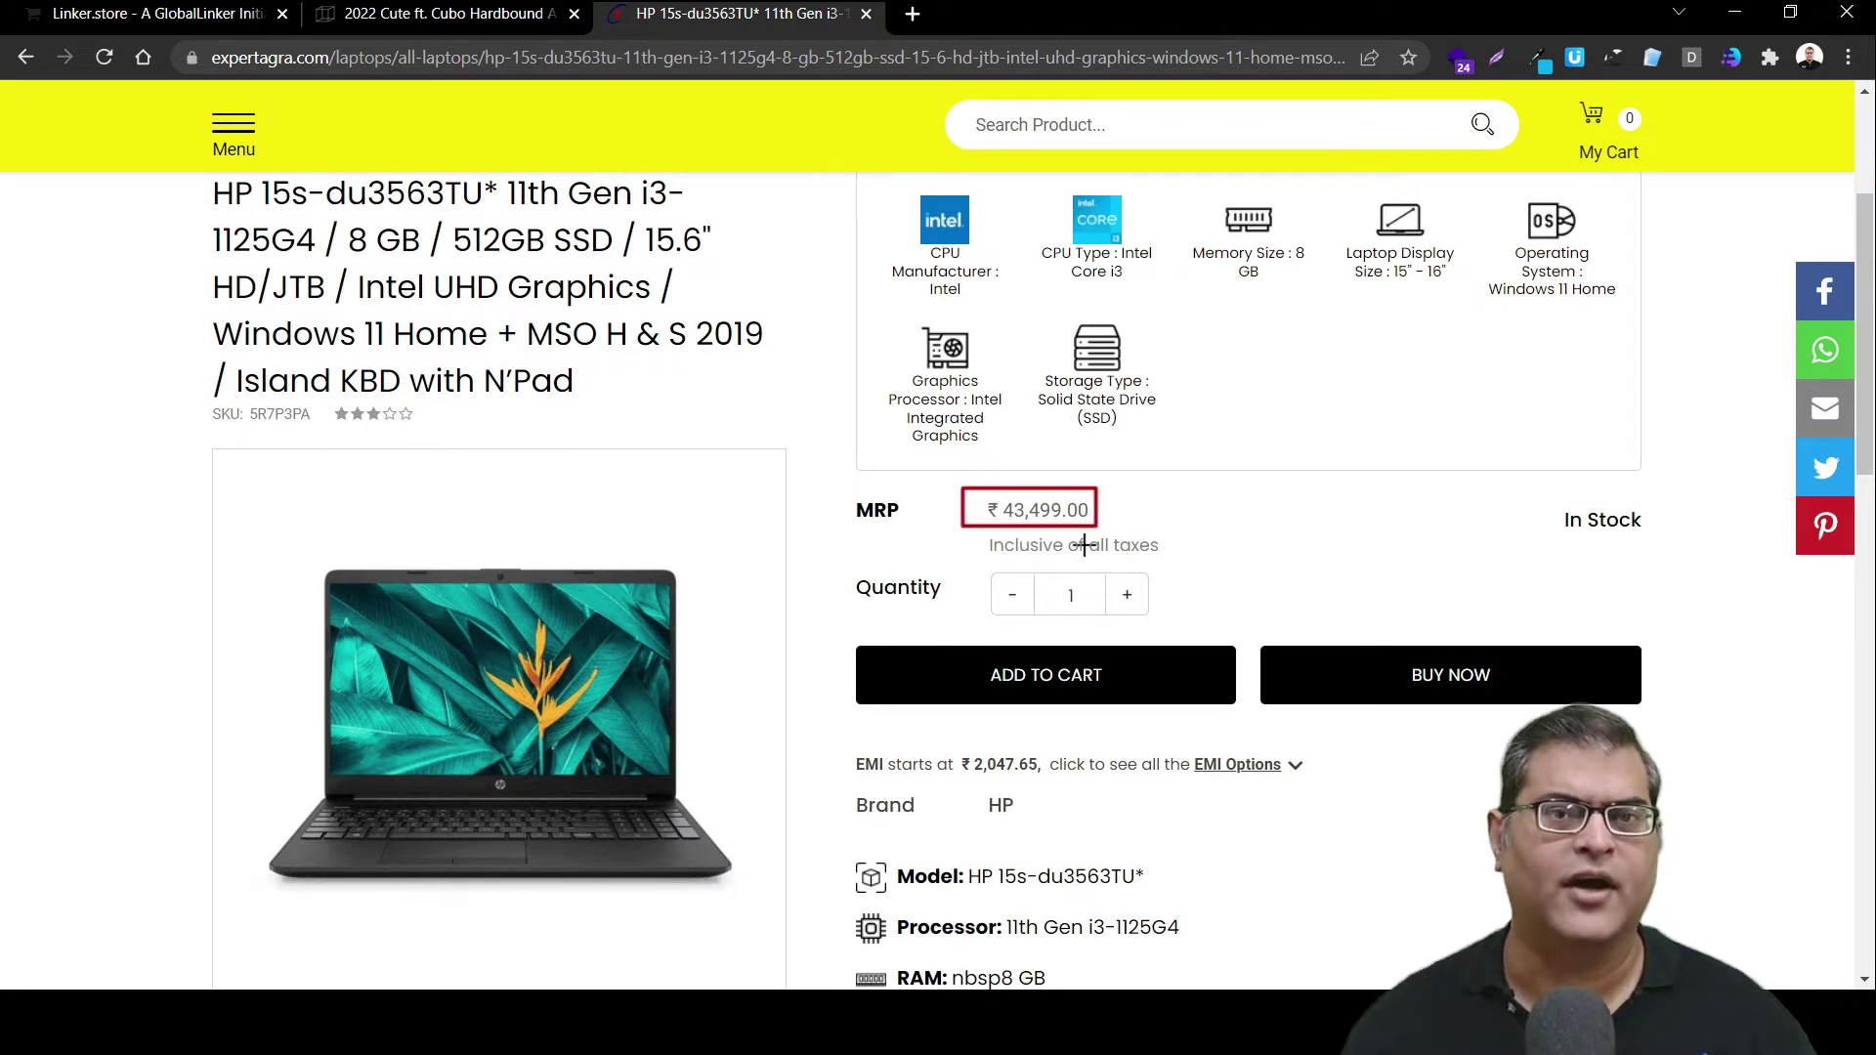
{"action": "mouse_move", "coordinate": [957, 742]}
{"action": "left_mouse_down"}
{"action": "mouse_move", "coordinate": [1056, 793]}
{"action": "mouse_move", "coordinate": [1042, 777]}
{"action": "left_mouse_up"}
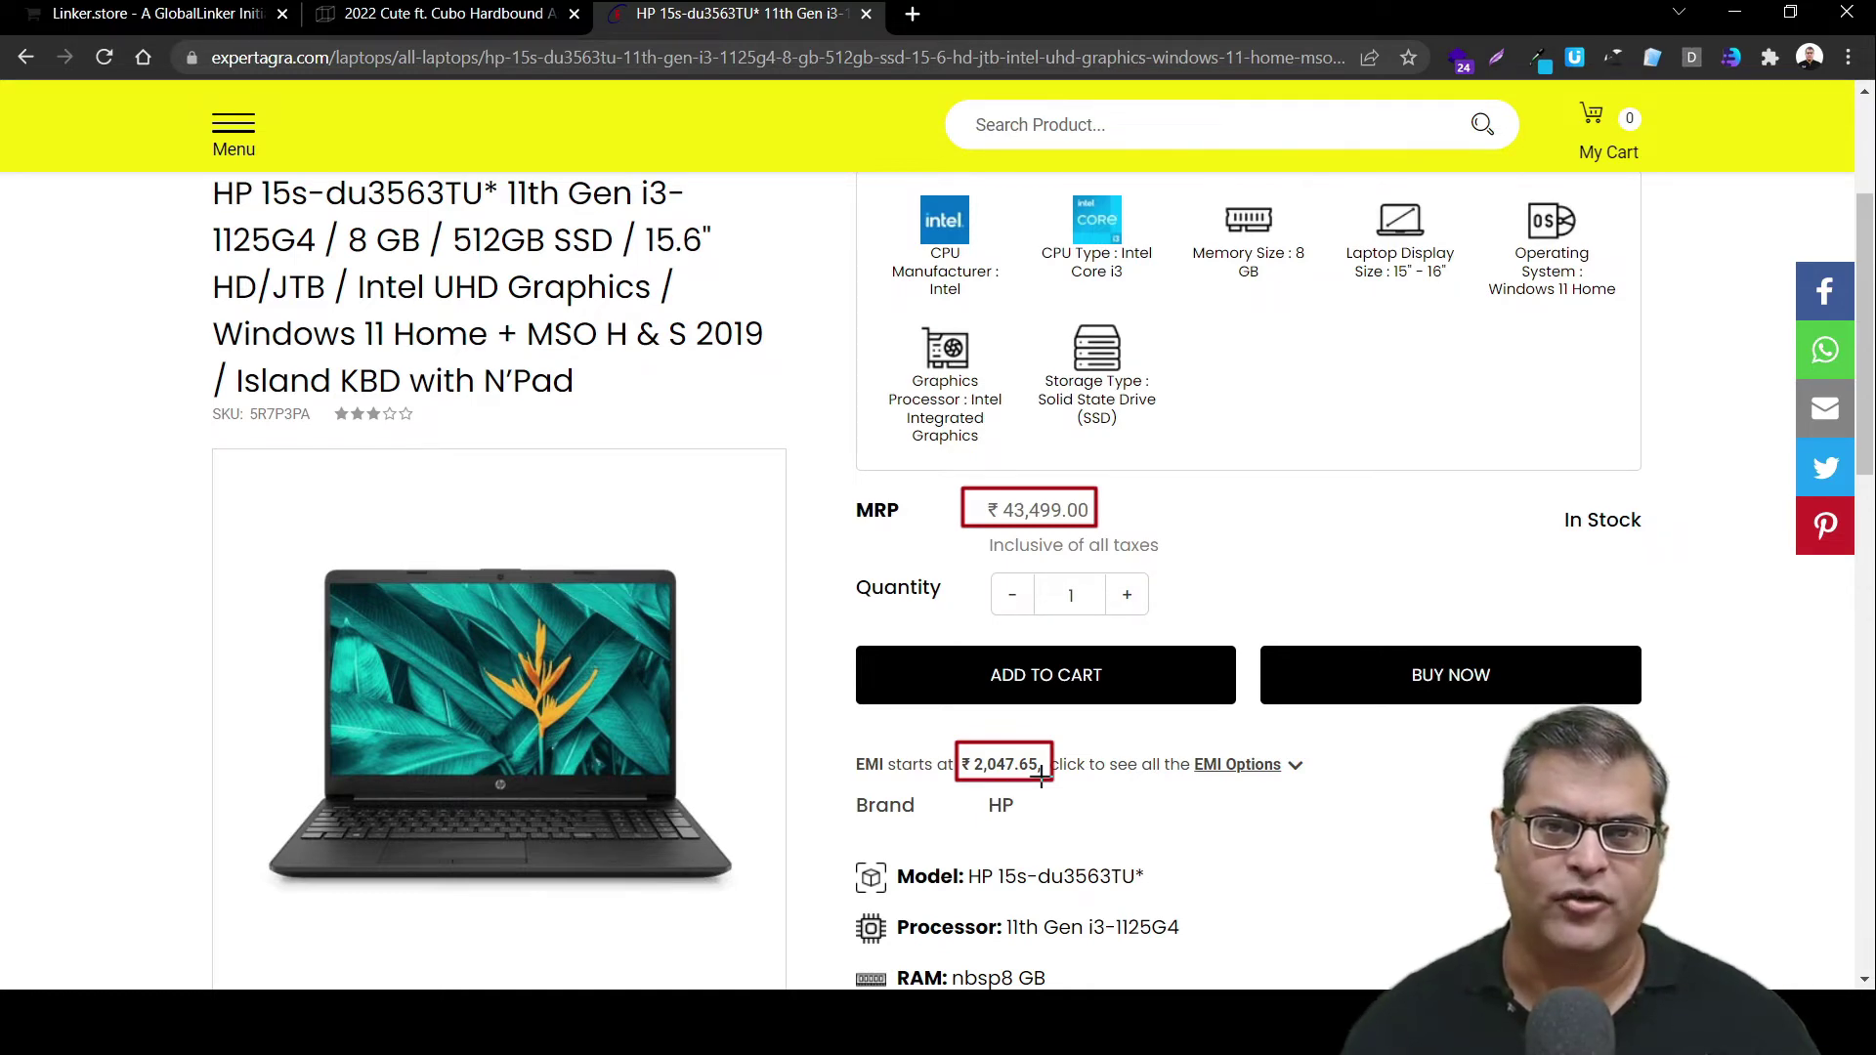
{"action": "key", "text": "ctrl+1"}
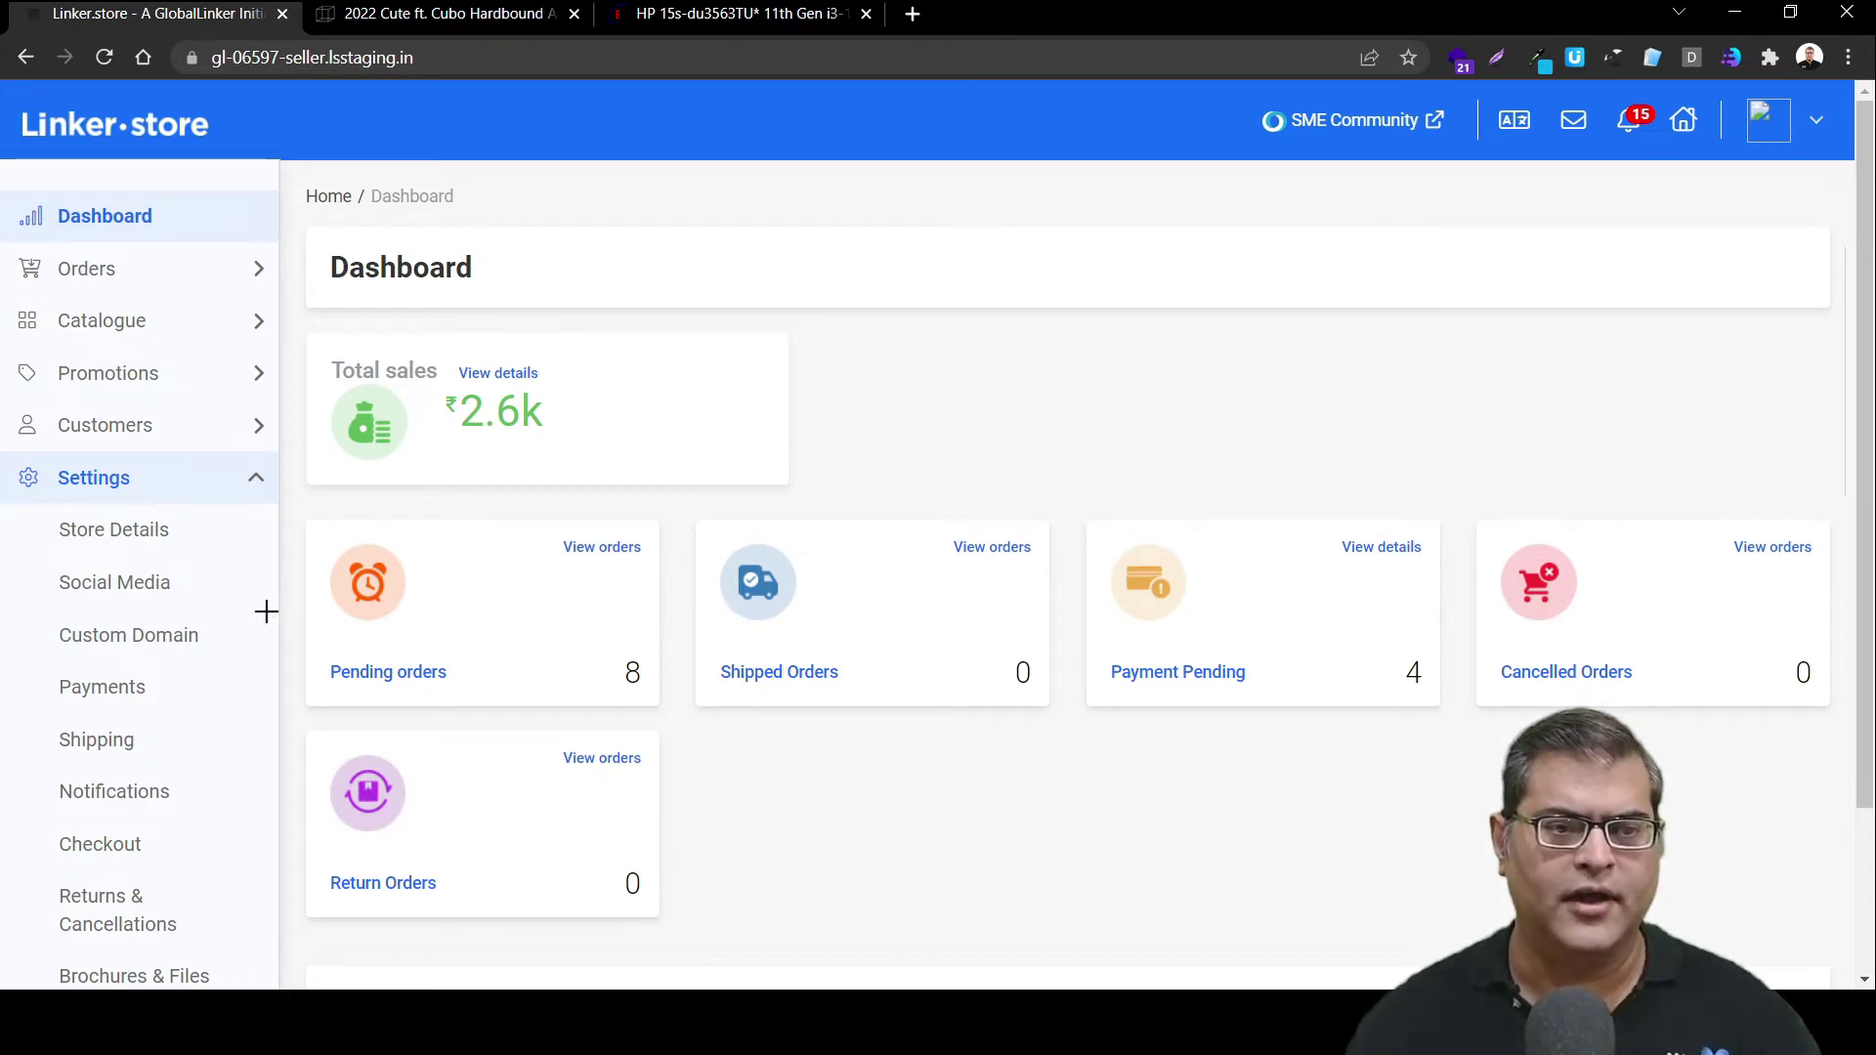
- Go to Settings > Payments and locate the EMI Calculator payment option
{"action": "left_click_drag", "start_coordinate": [13, 458], "coordinate": [163, 505]}
{"action": "mouse_move", "coordinate": [33, 661]}
{"action": "left_mouse_down"}
{"action": "mouse_move", "coordinate": [100, 724]}
{"action": "mouse_move", "coordinate": [174, 712]}
{"action": "left_mouse_up"}
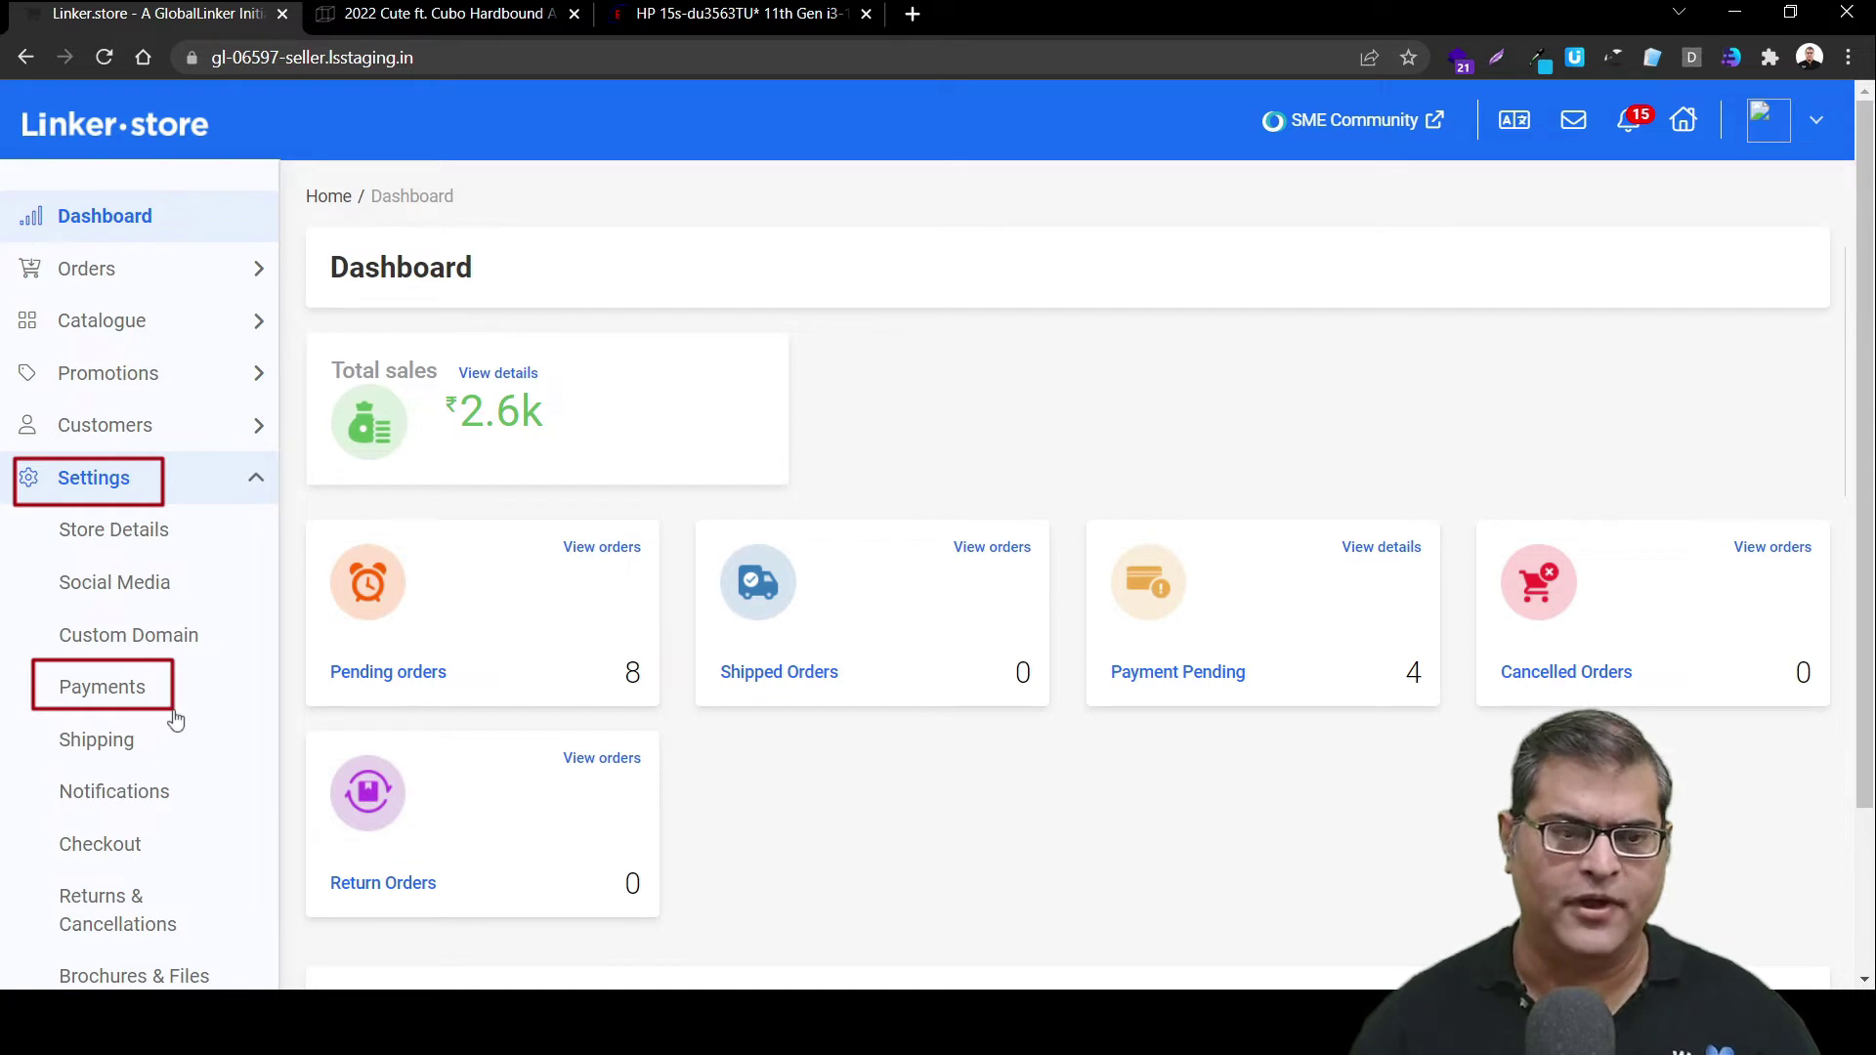
{"action": "left_click", "coordinate": [92, 693]}
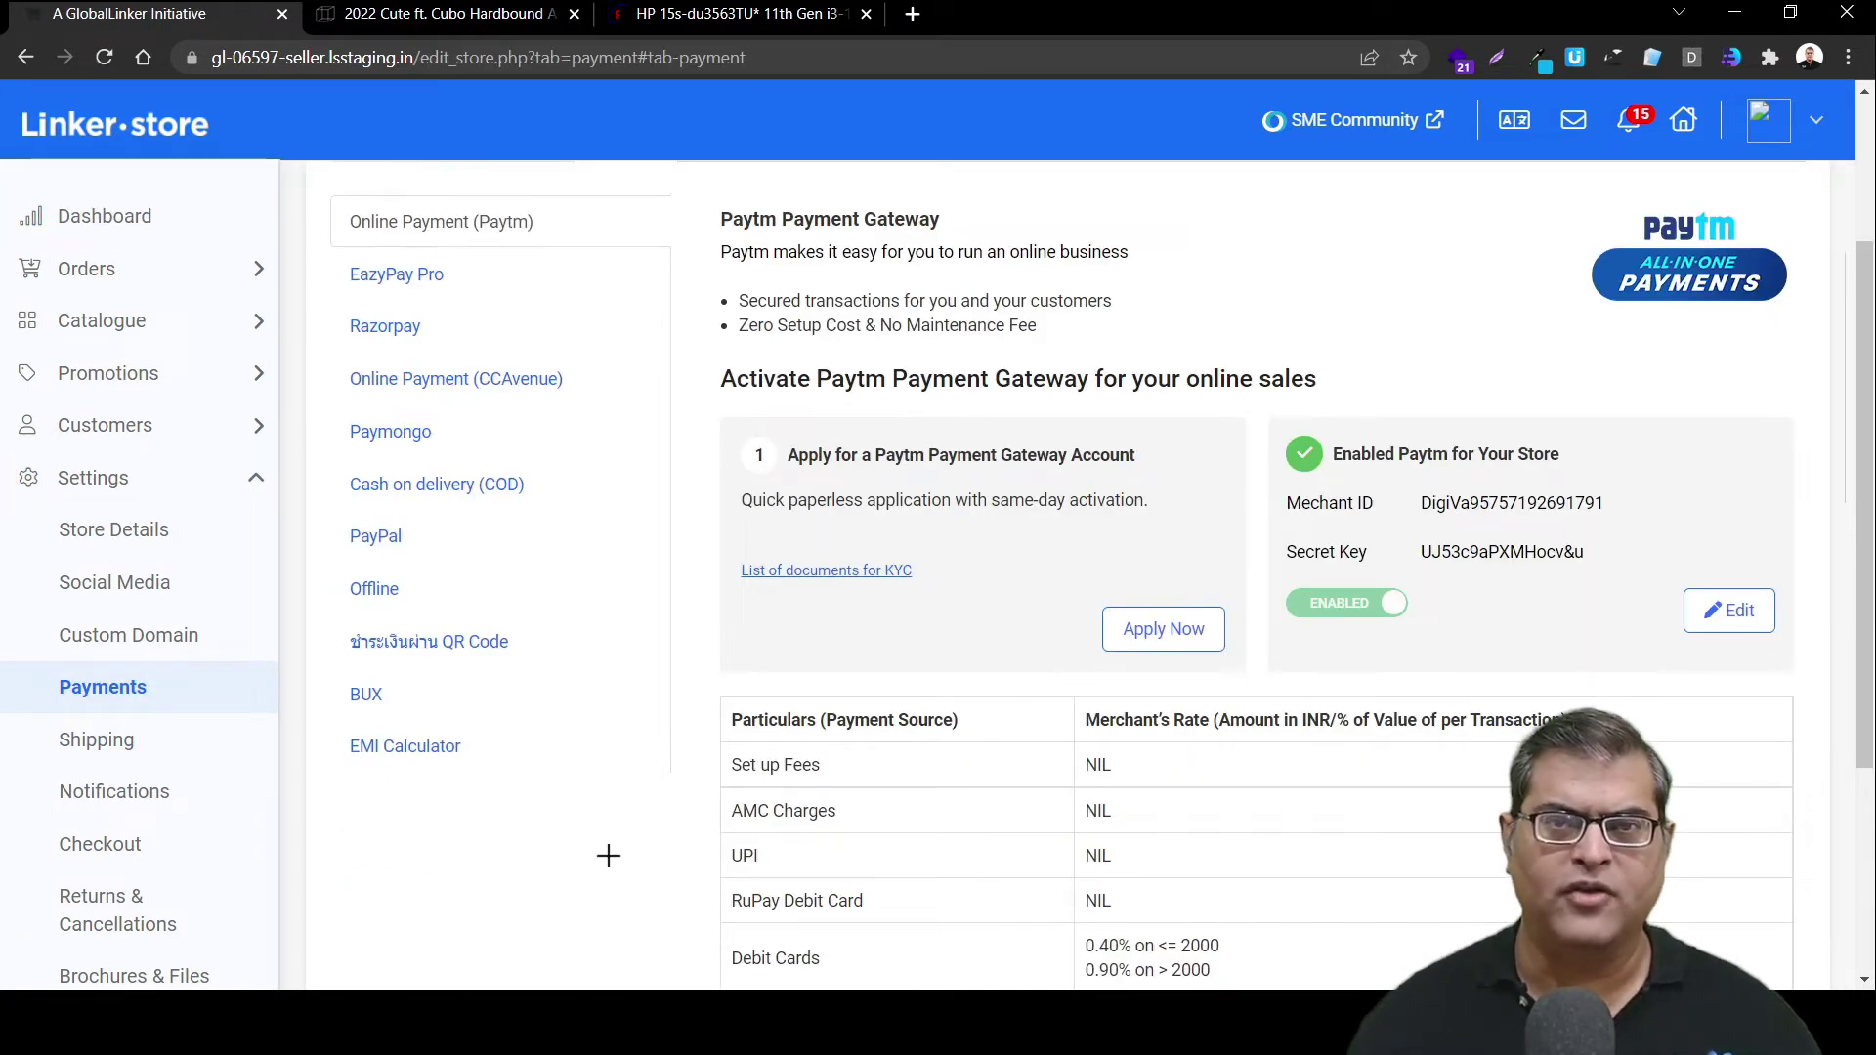
{"action": "left_click_drag", "start_coordinate": [324, 725], "coordinate": [495, 767]}
- Switch the EMI Calculator from Disabled to Enabled, keeping it applicable on the whole Store
{"action": "left_click", "coordinate": [494, 766]}
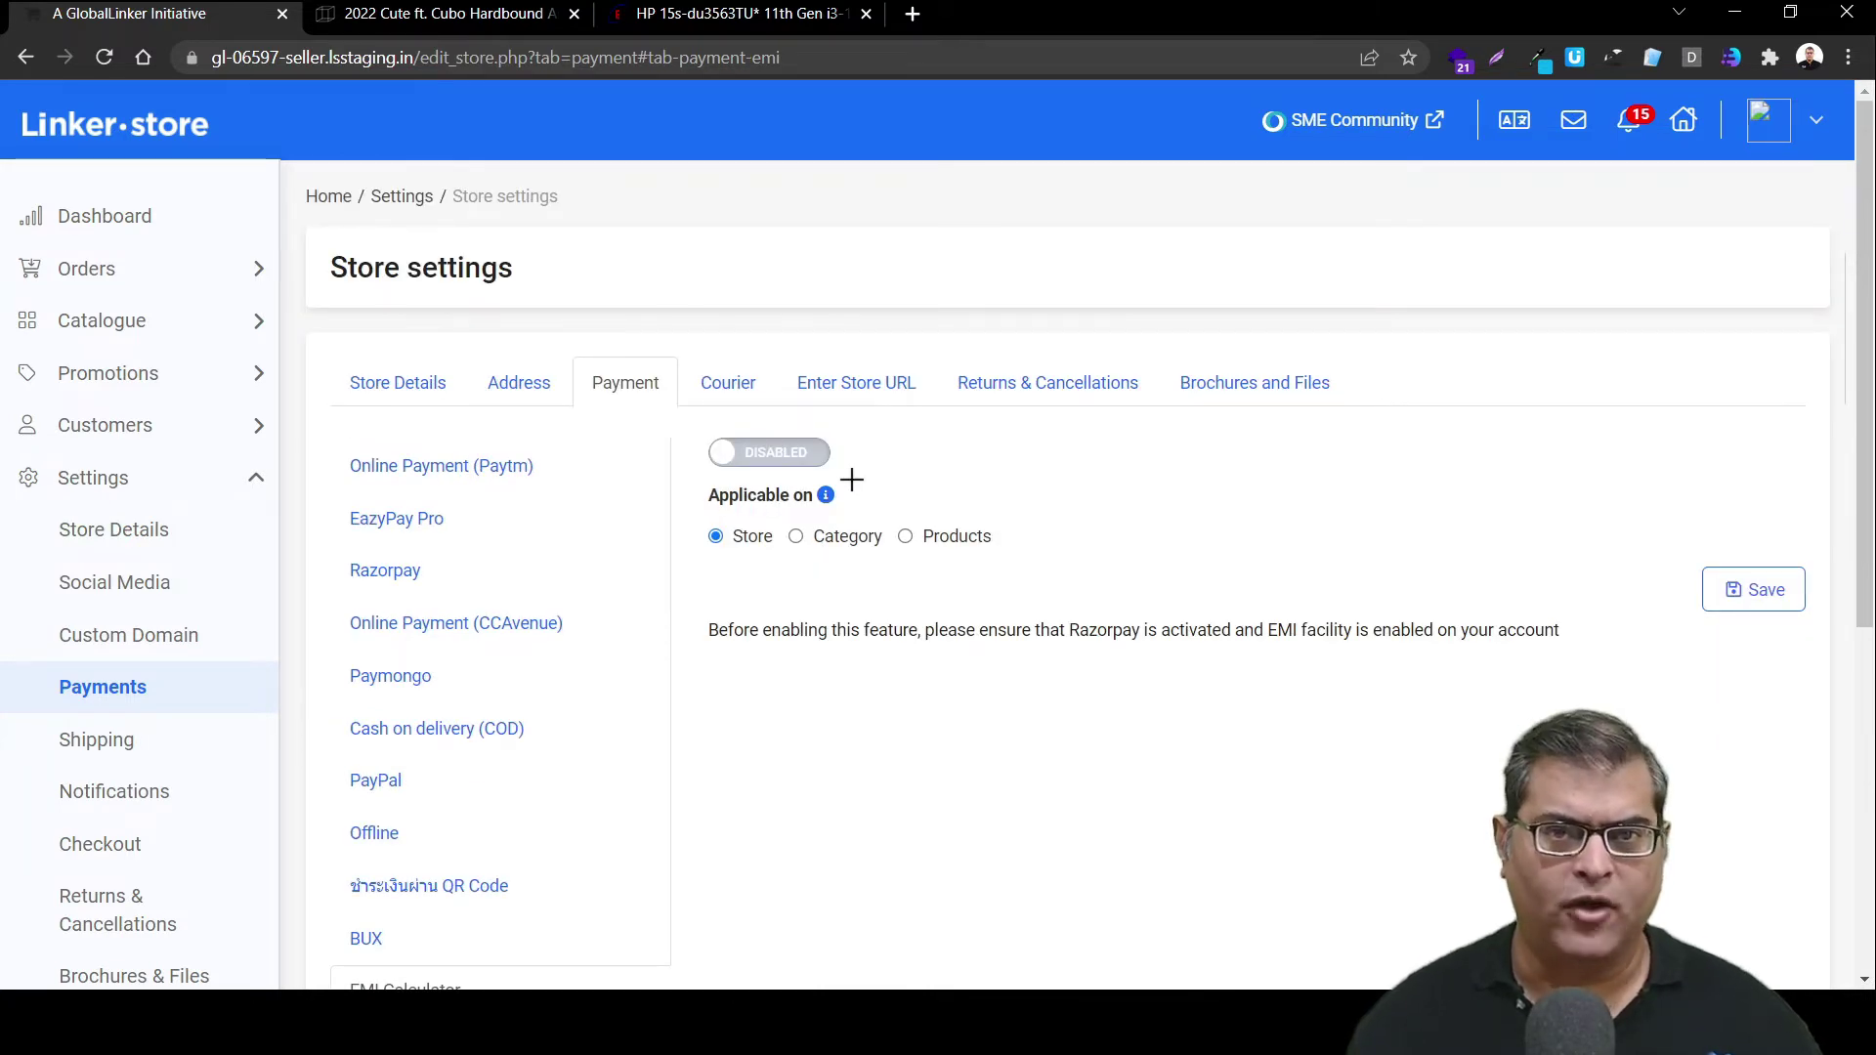
{"action": "mouse_move", "coordinate": [708, 419]}
{"action": "left_mouse_down"}
{"action": "mouse_move", "coordinate": [733, 474]}
{"action": "mouse_move", "coordinate": [838, 475]}
{"action": "left_mouse_up"}
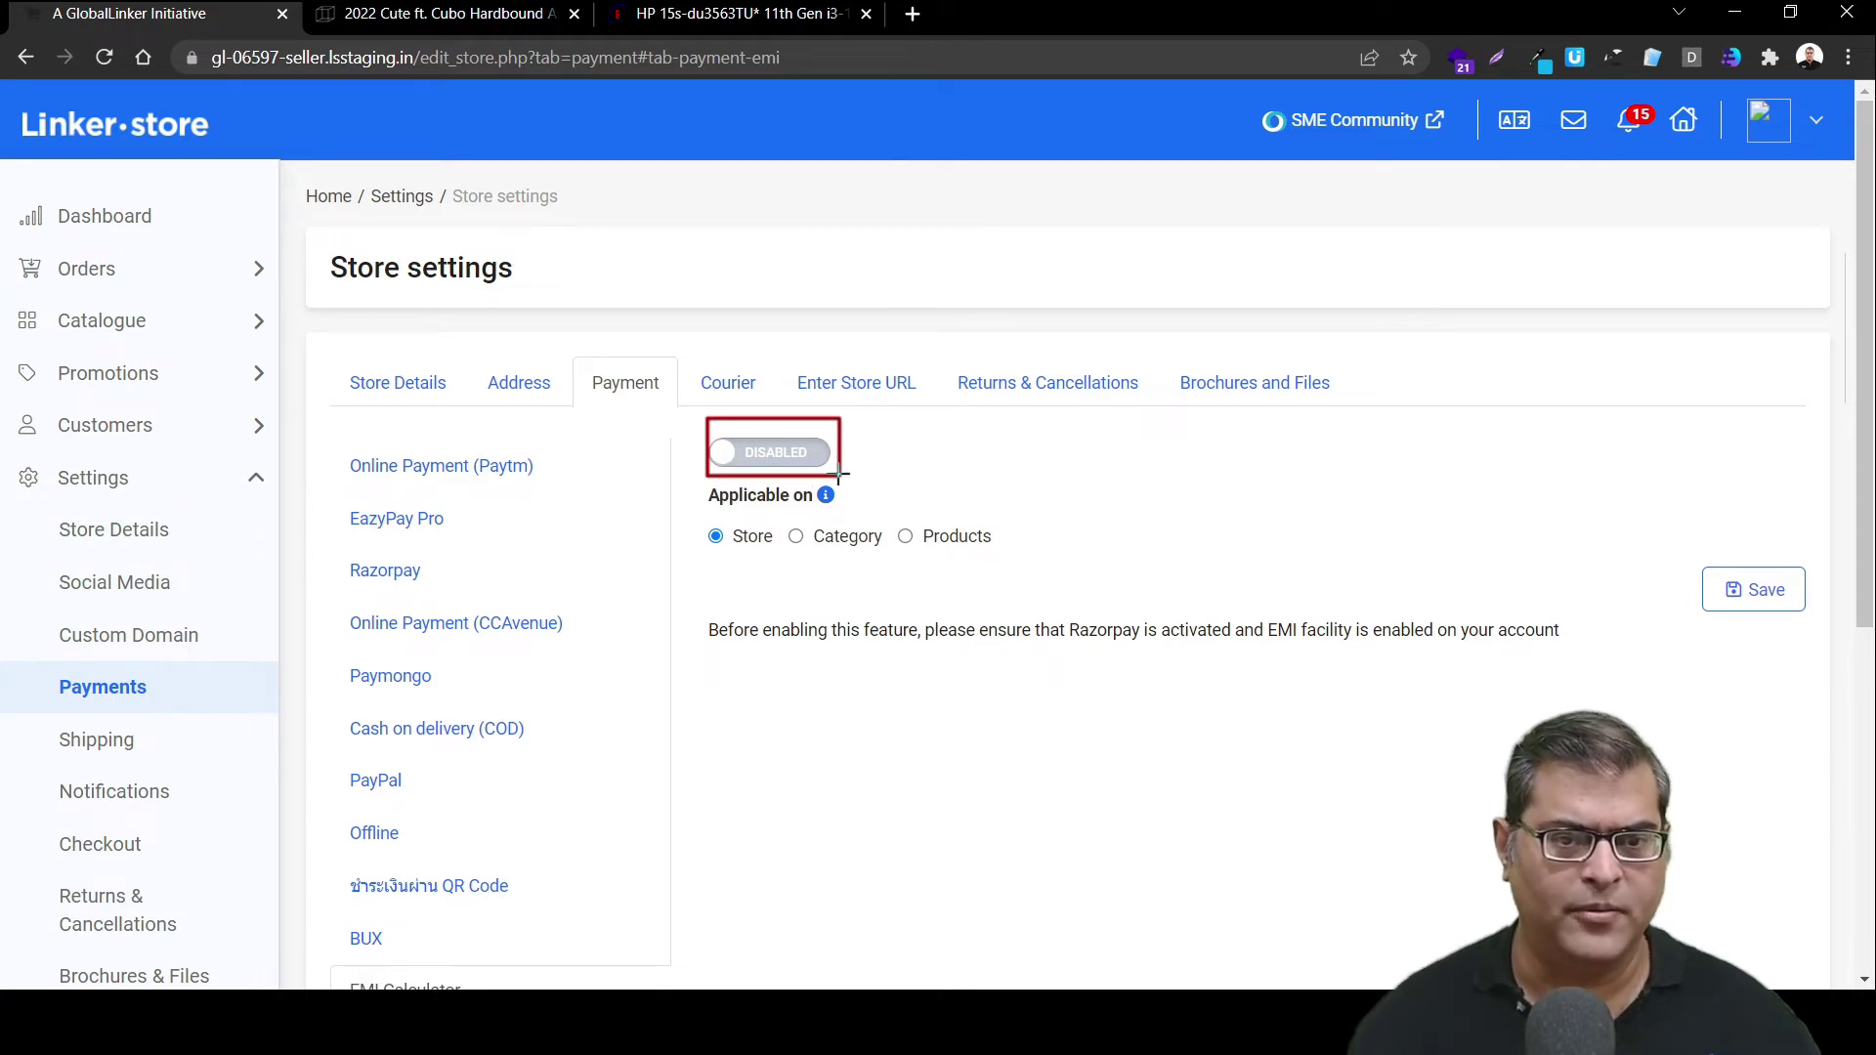
{"action": "left_click", "coordinate": [781, 469]}
{"action": "mouse_move", "coordinate": [694, 511]}
{"action": "left_mouse_down"}
{"action": "mouse_move", "coordinate": [801, 561]}
{"action": "mouse_move", "coordinate": [1004, 564]}
{"action": "left_mouse_up"}
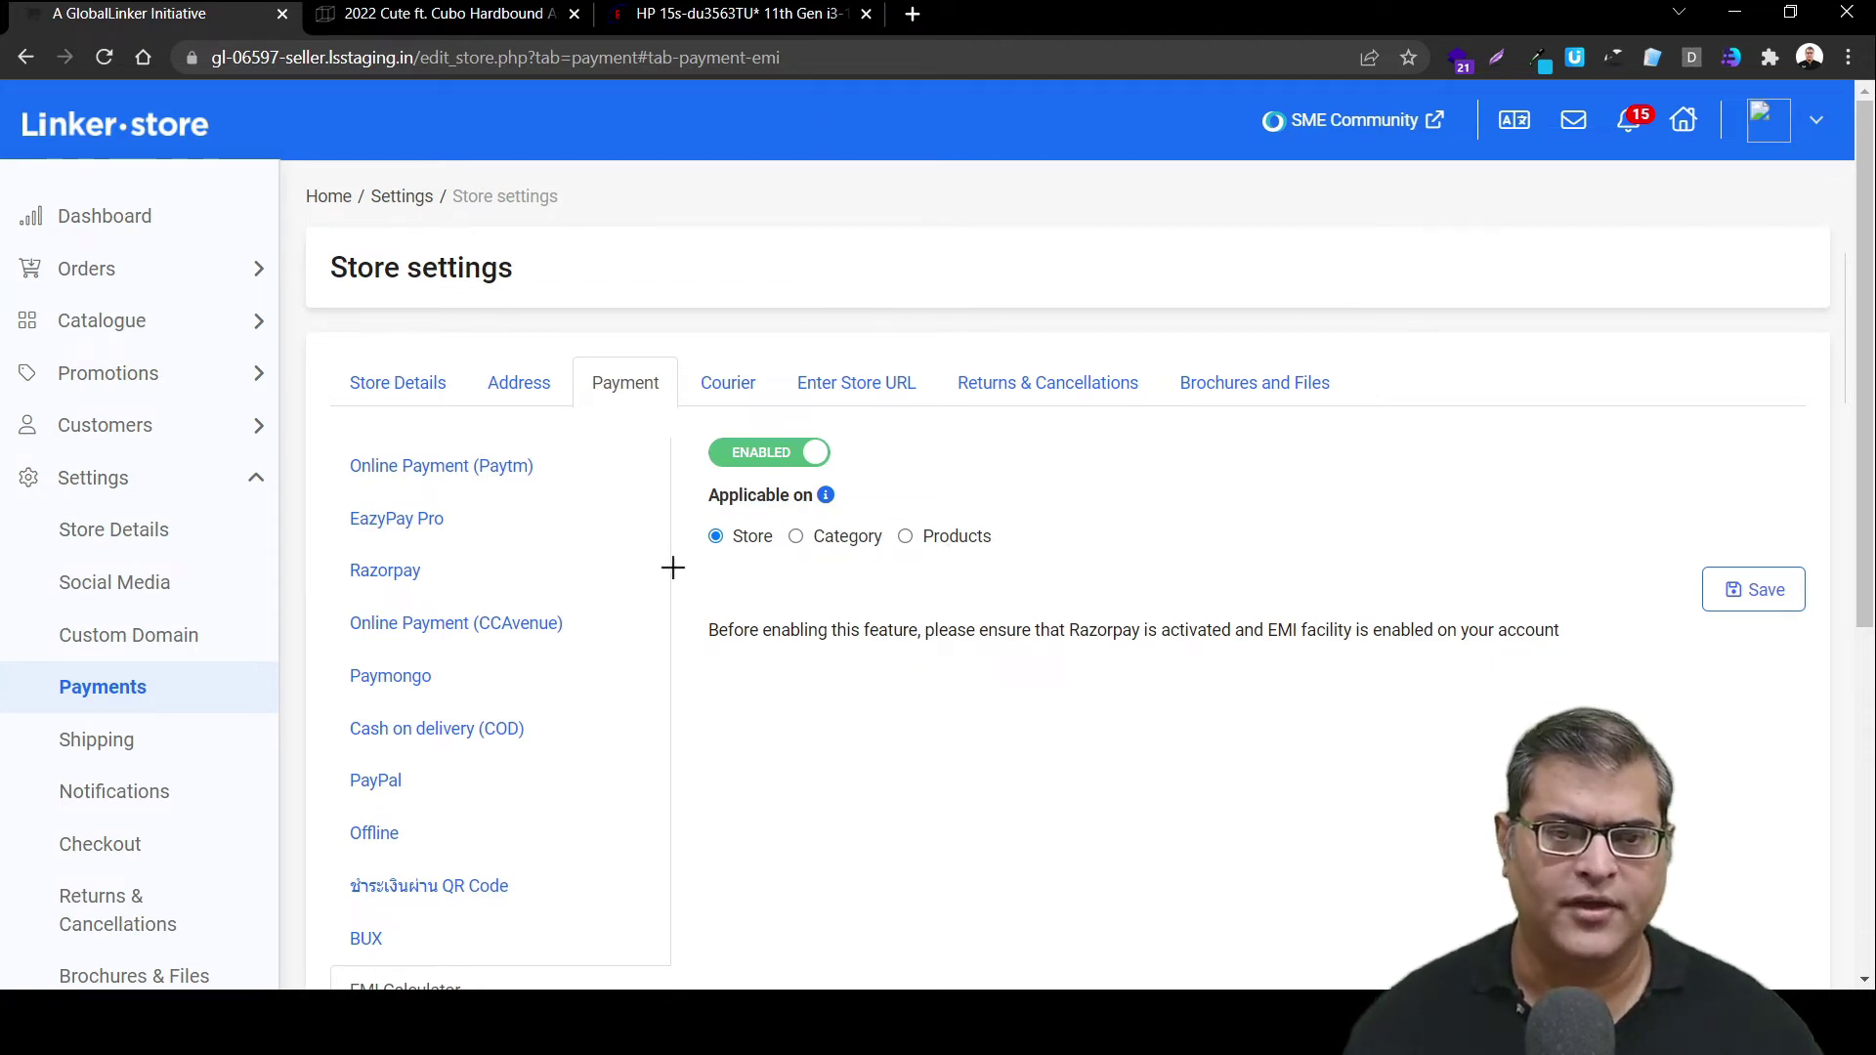
{"action": "left_click_drag", "start_coordinate": [693, 519], "coordinate": [783, 558]}
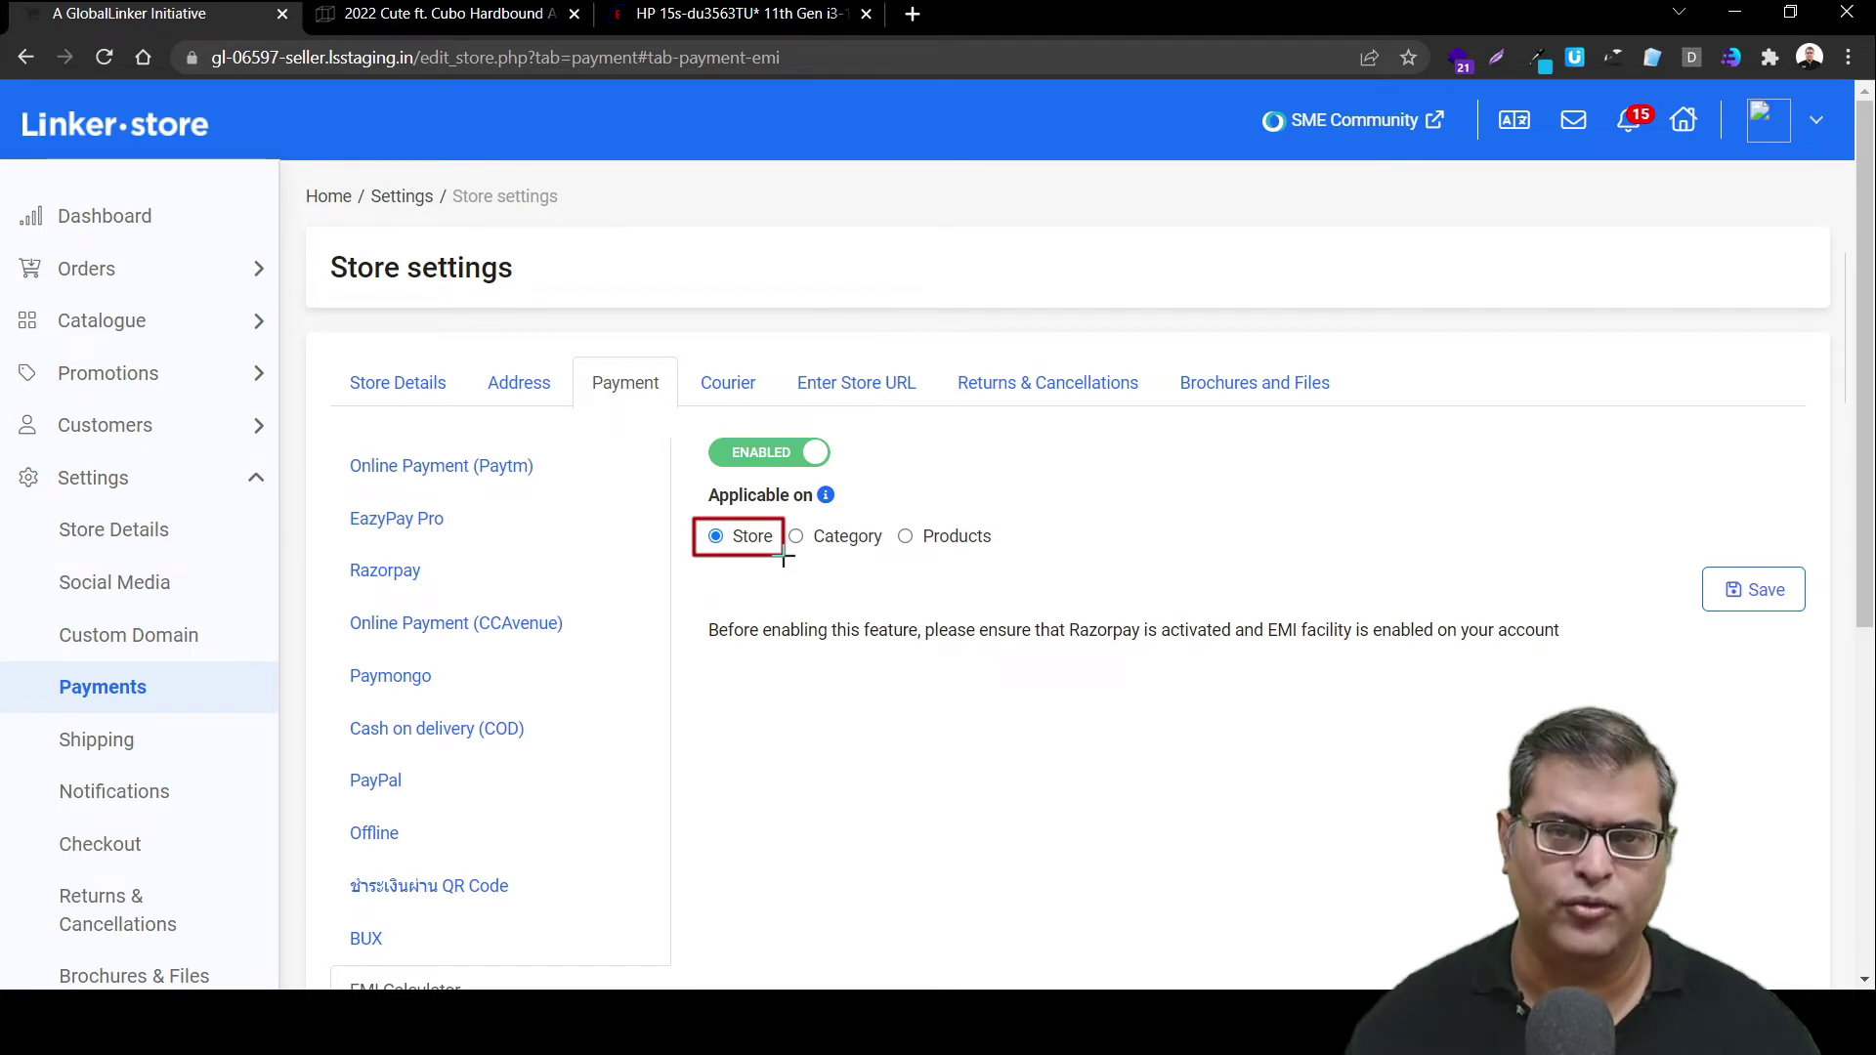
{"action": "key", "text": "Escape"}
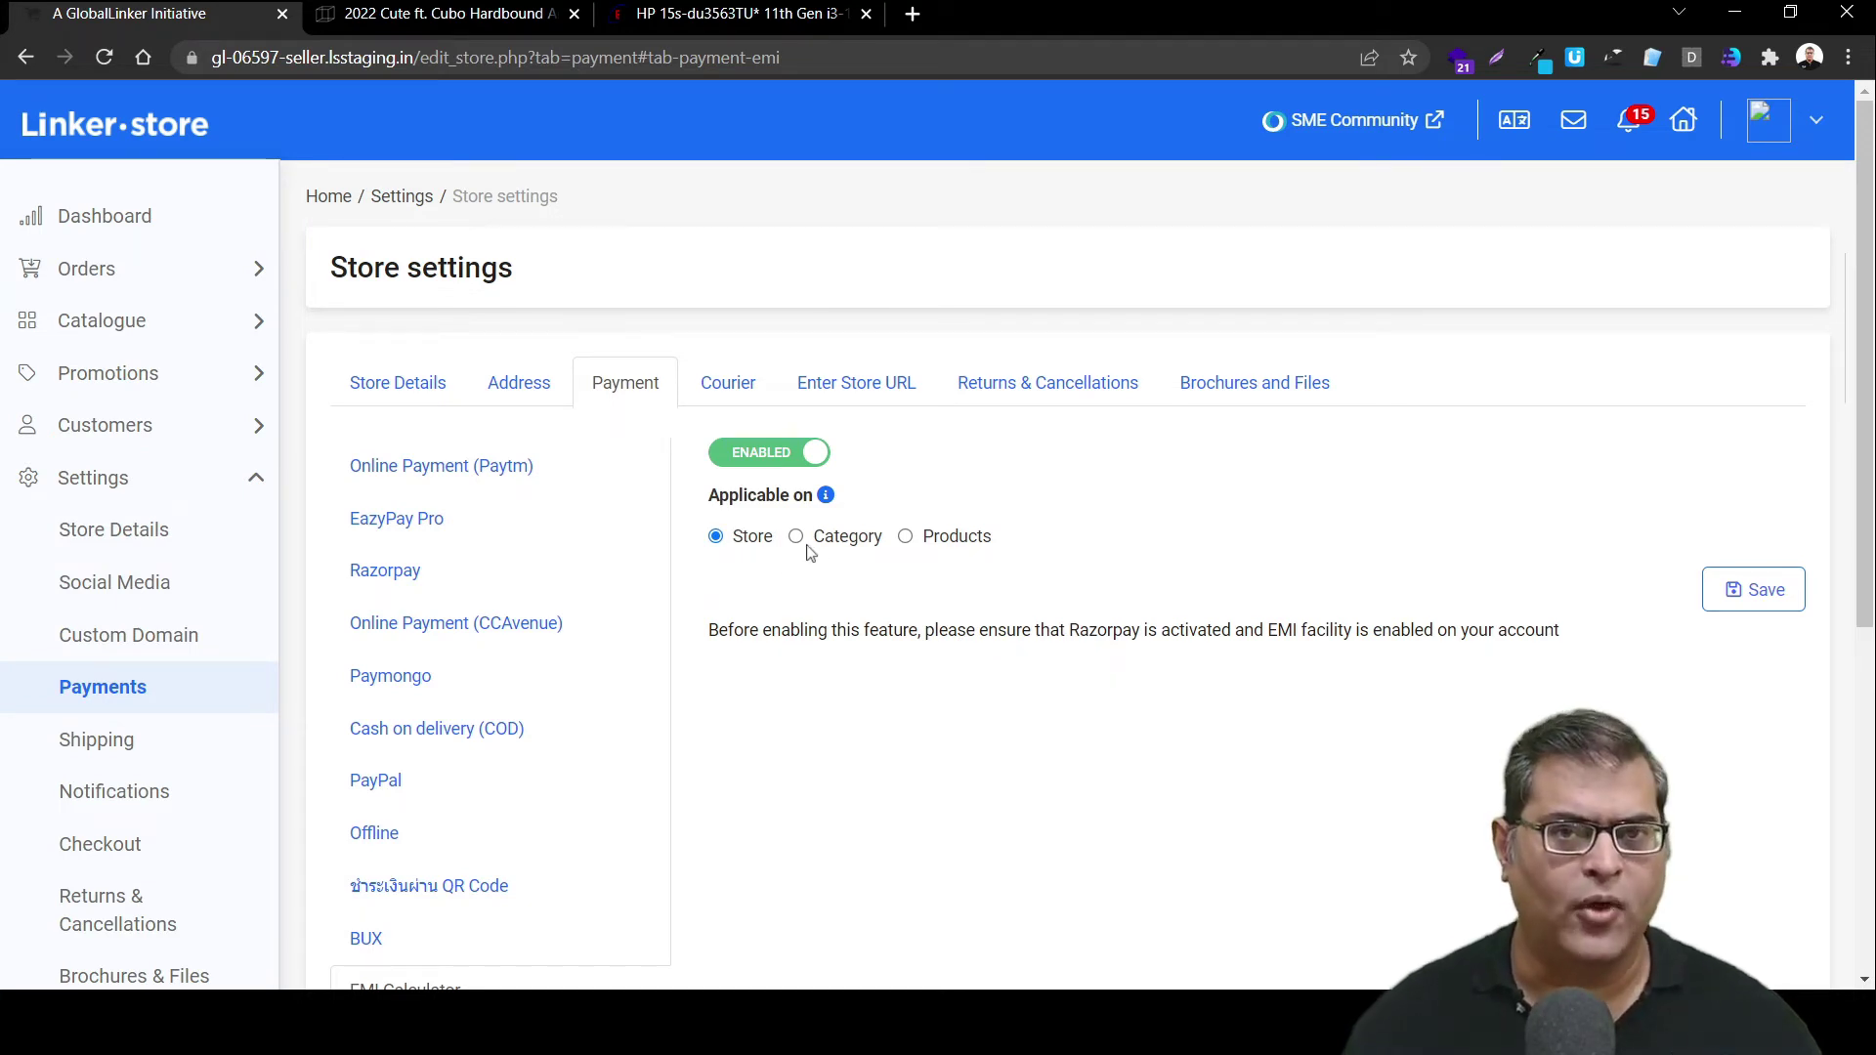
- Try applying the EMI Calculator to the Laptop category, then switch applicability to Products
{"action": "left_click", "coordinate": [830, 543]}
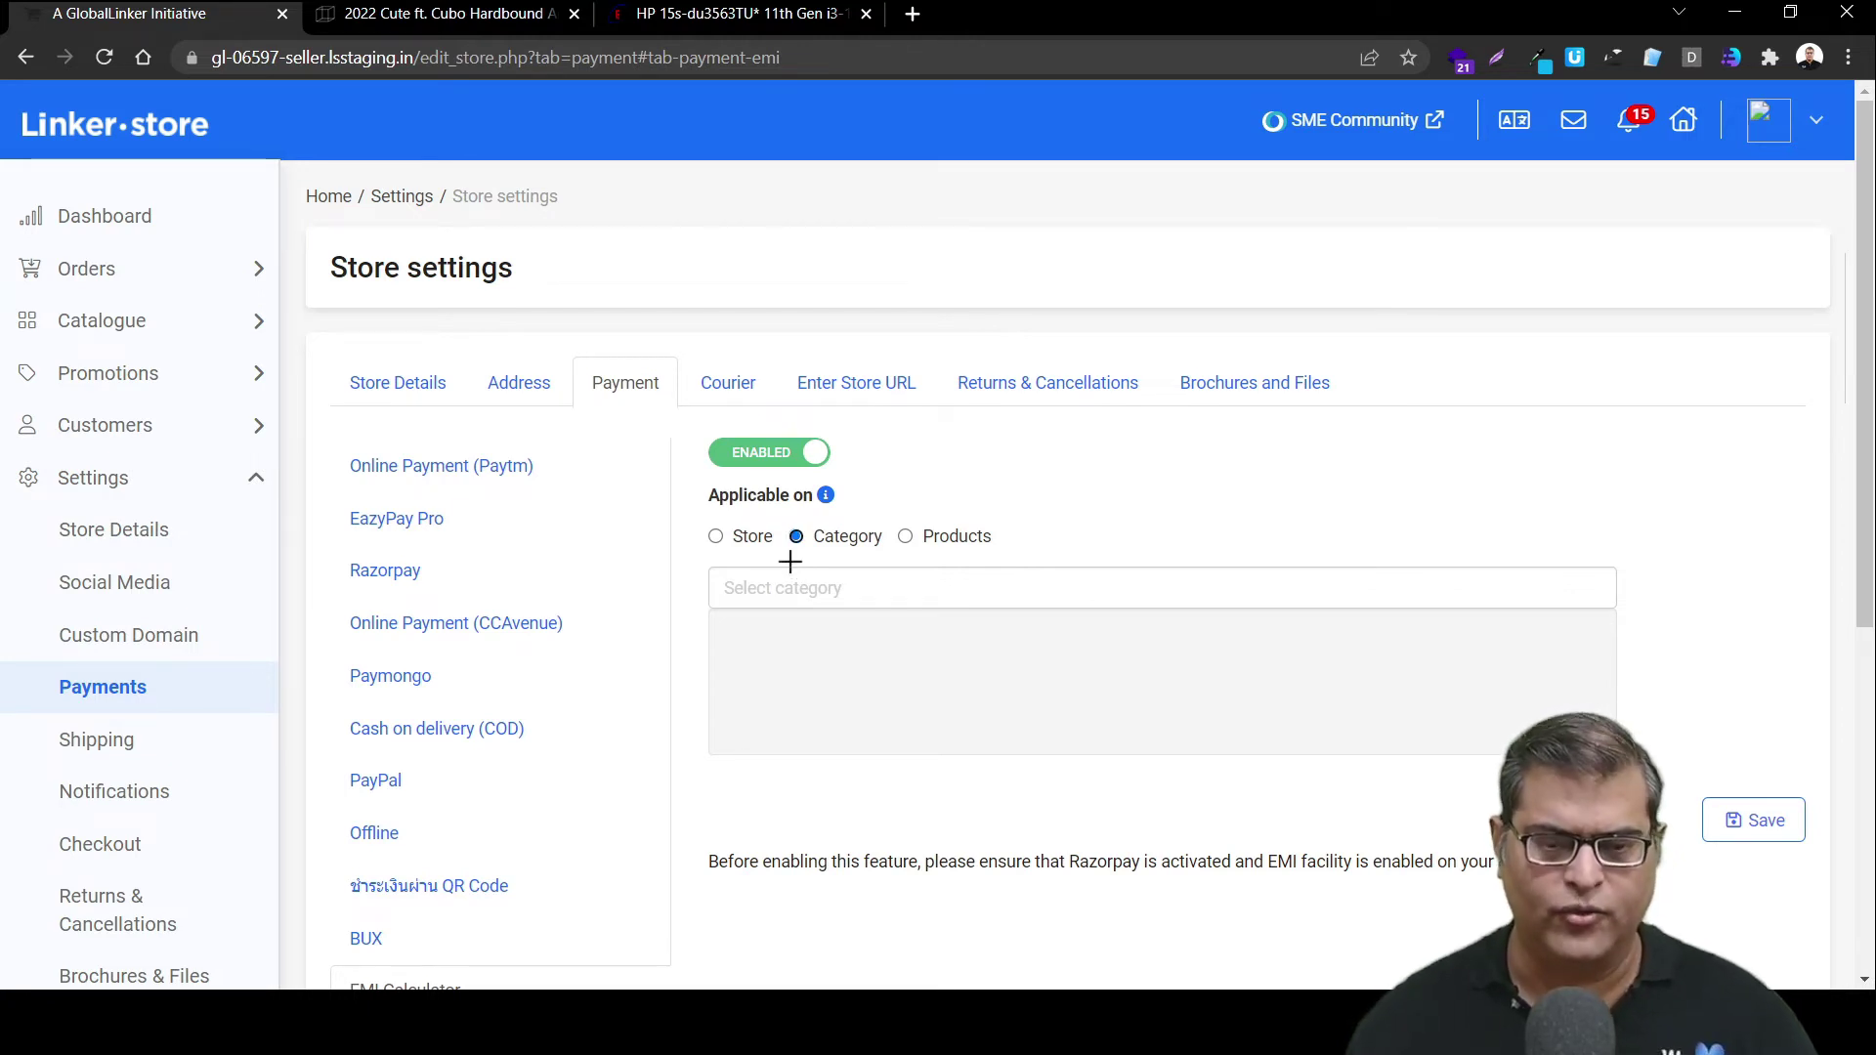
{"action": "mouse_move", "coordinate": [787, 523]}
{"action": "left_mouse_down"}
{"action": "mouse_move", "coordinate": [855, 559]}
{"action": "mouse_move", "coordinate": [888, 551]}
{"action": "left_mouse_up"}
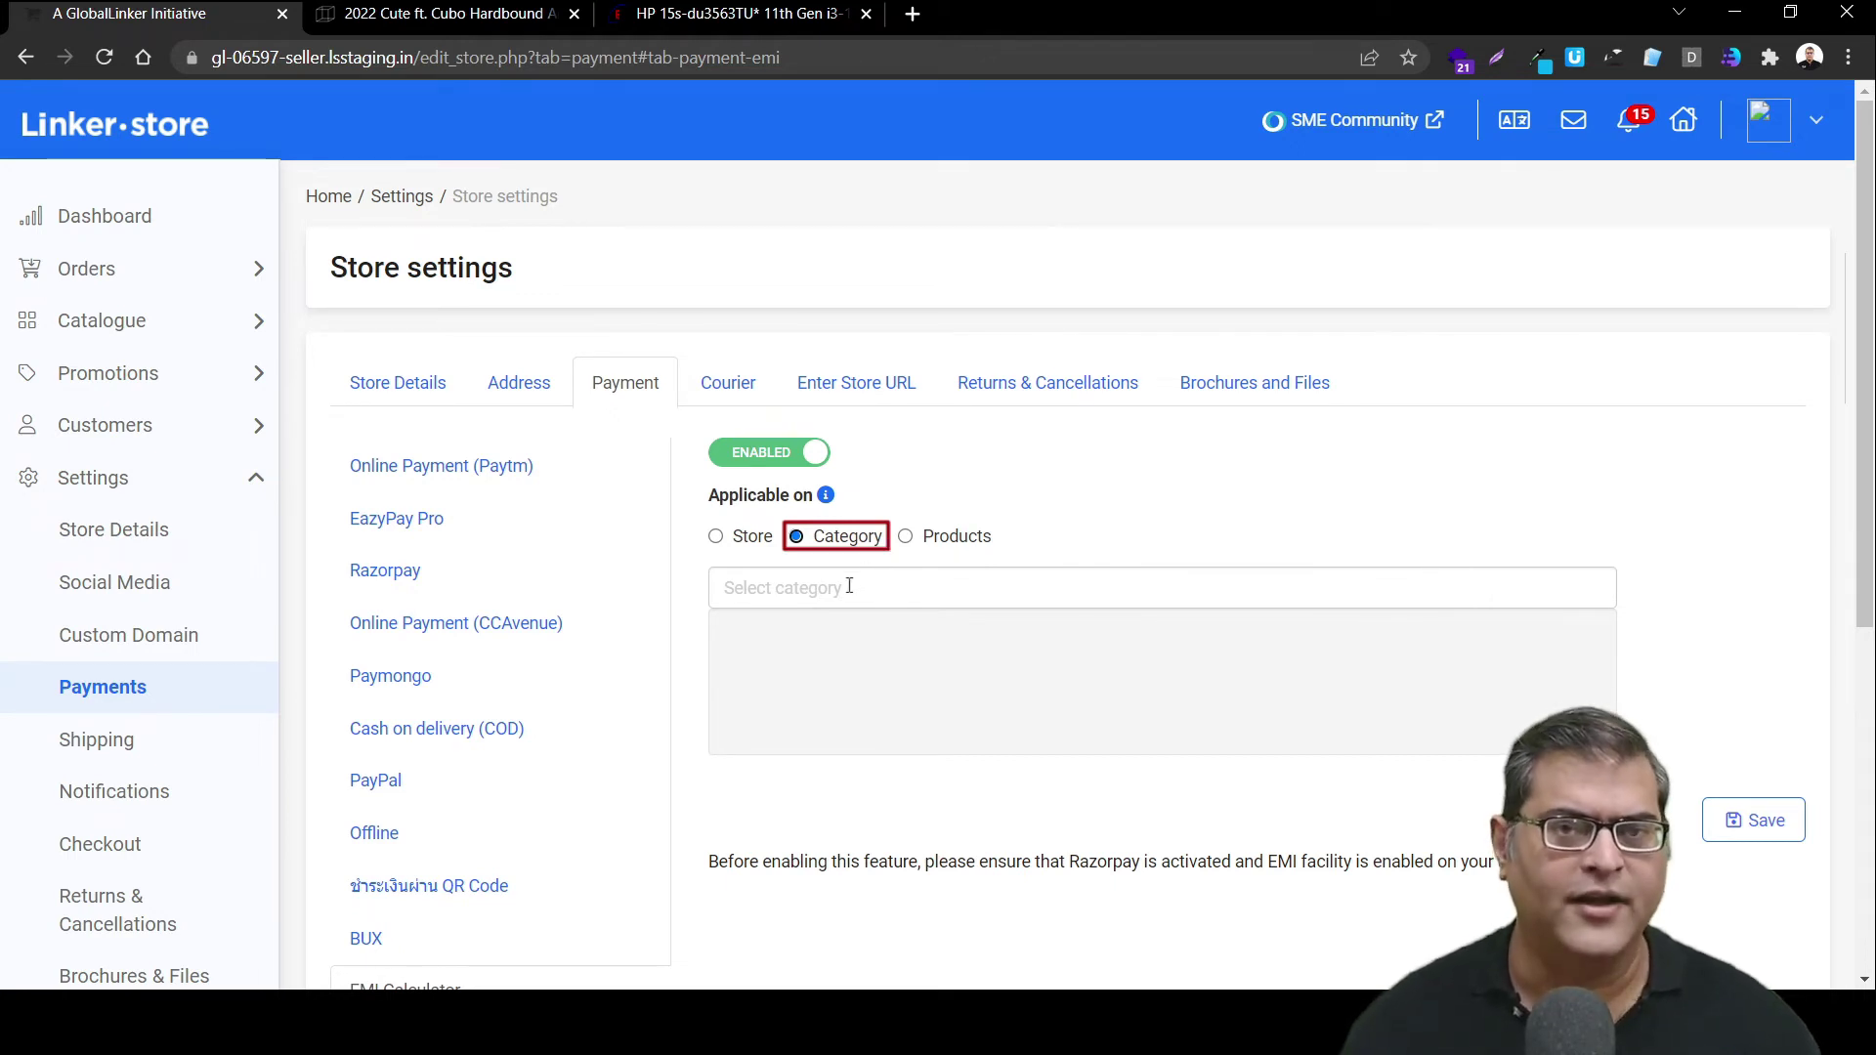
{"action": "left_click", "coordinate": [800, 598]}
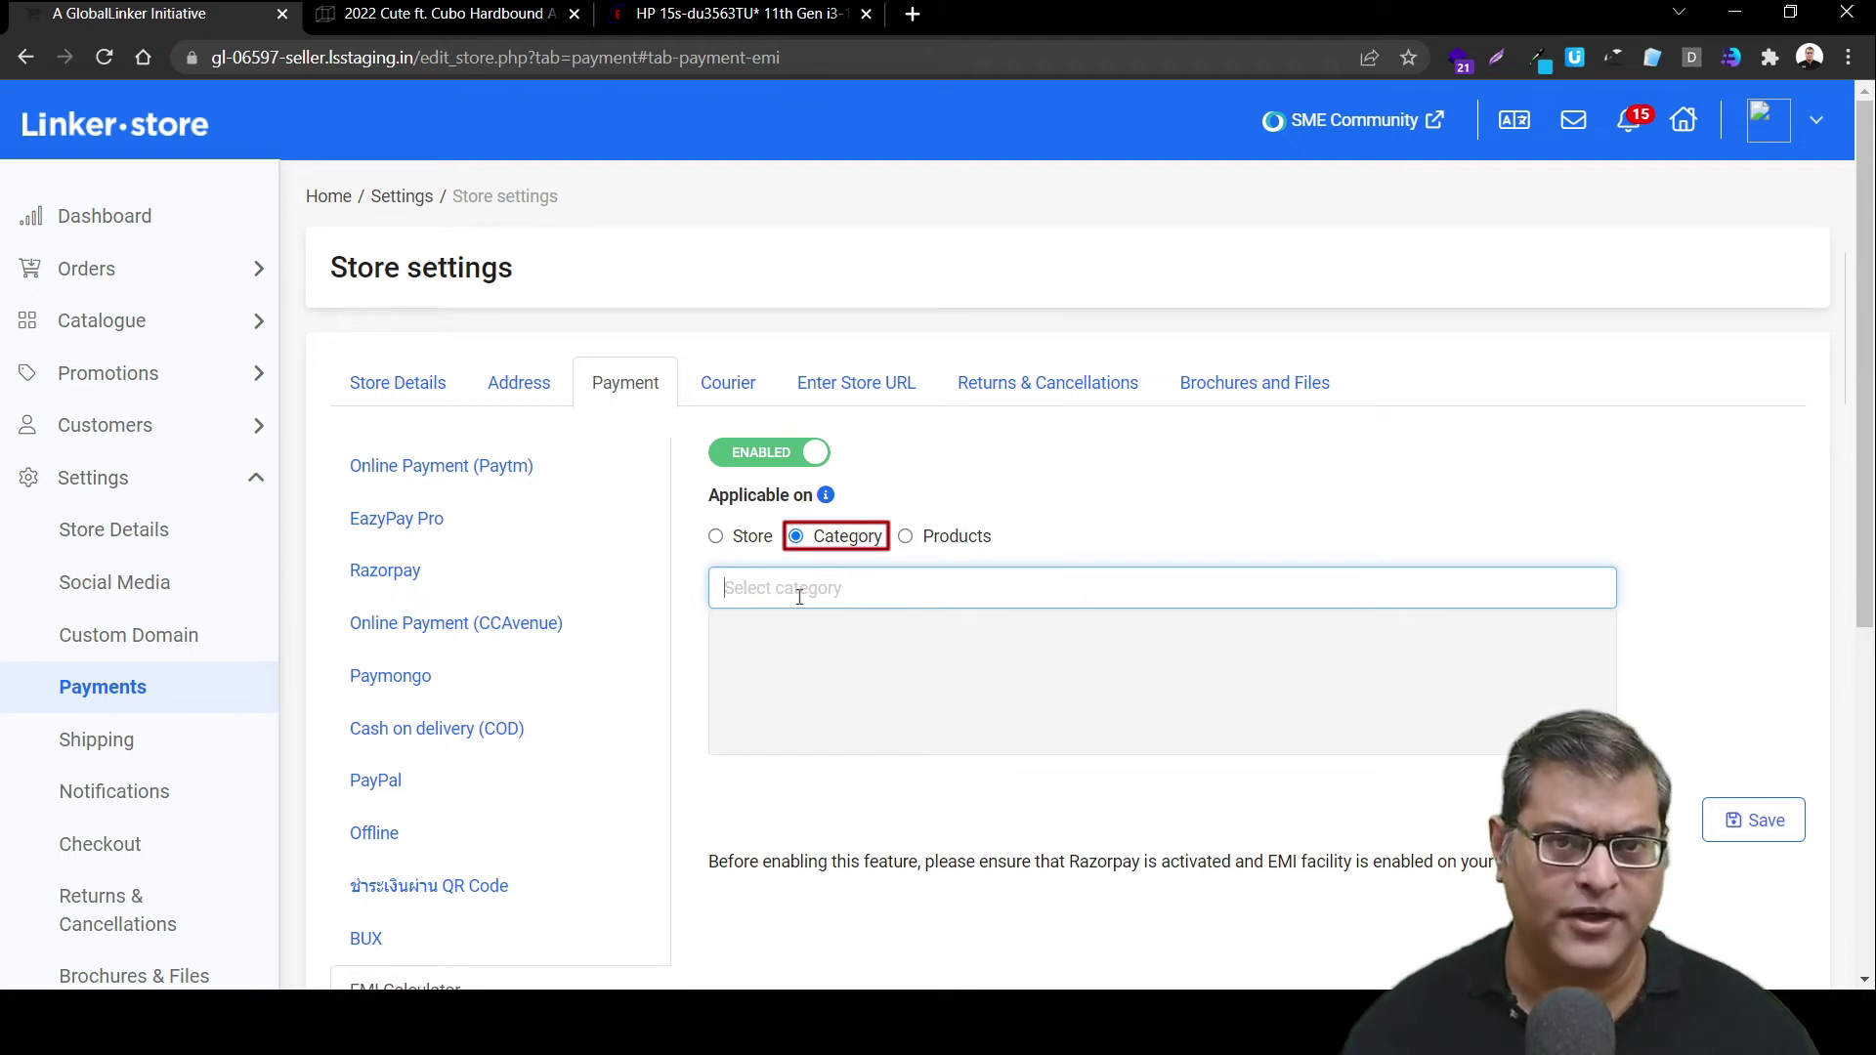
{"action": "type", "text": "Lapt"}
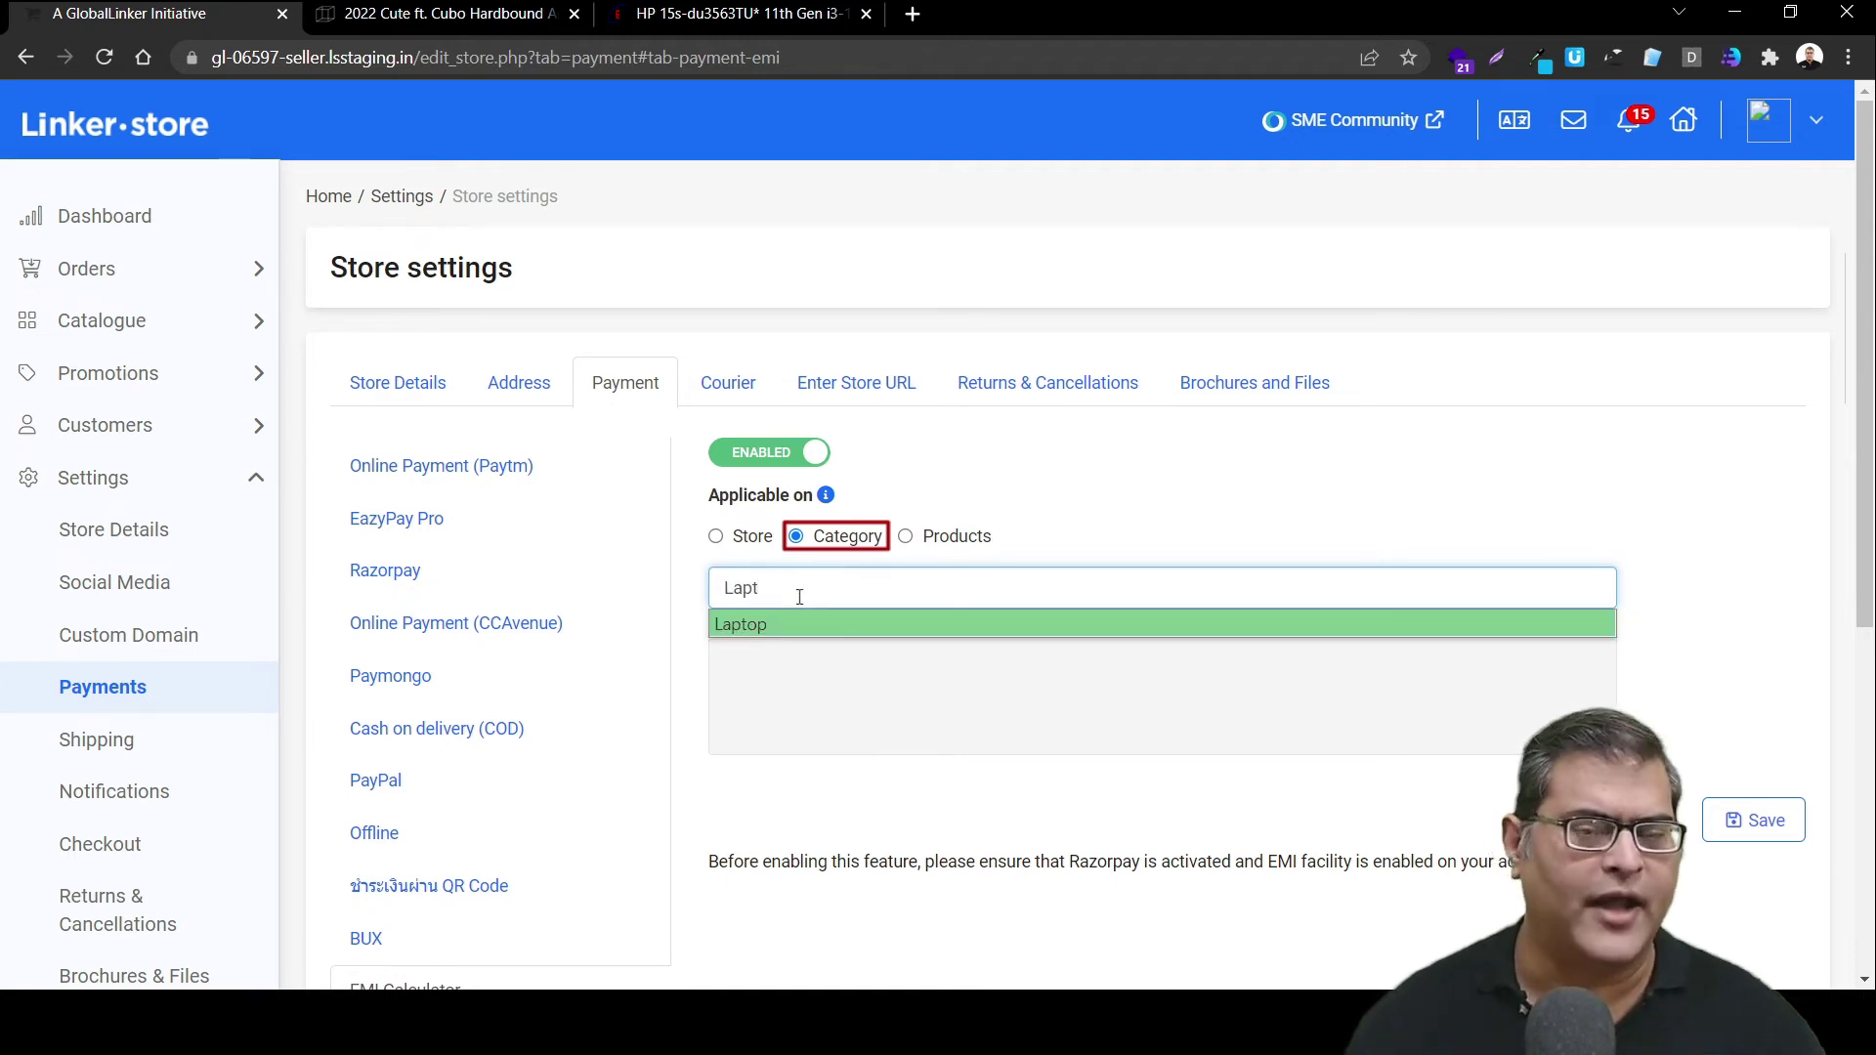
{"action": "left_click", "coordinate": [759, 634]}
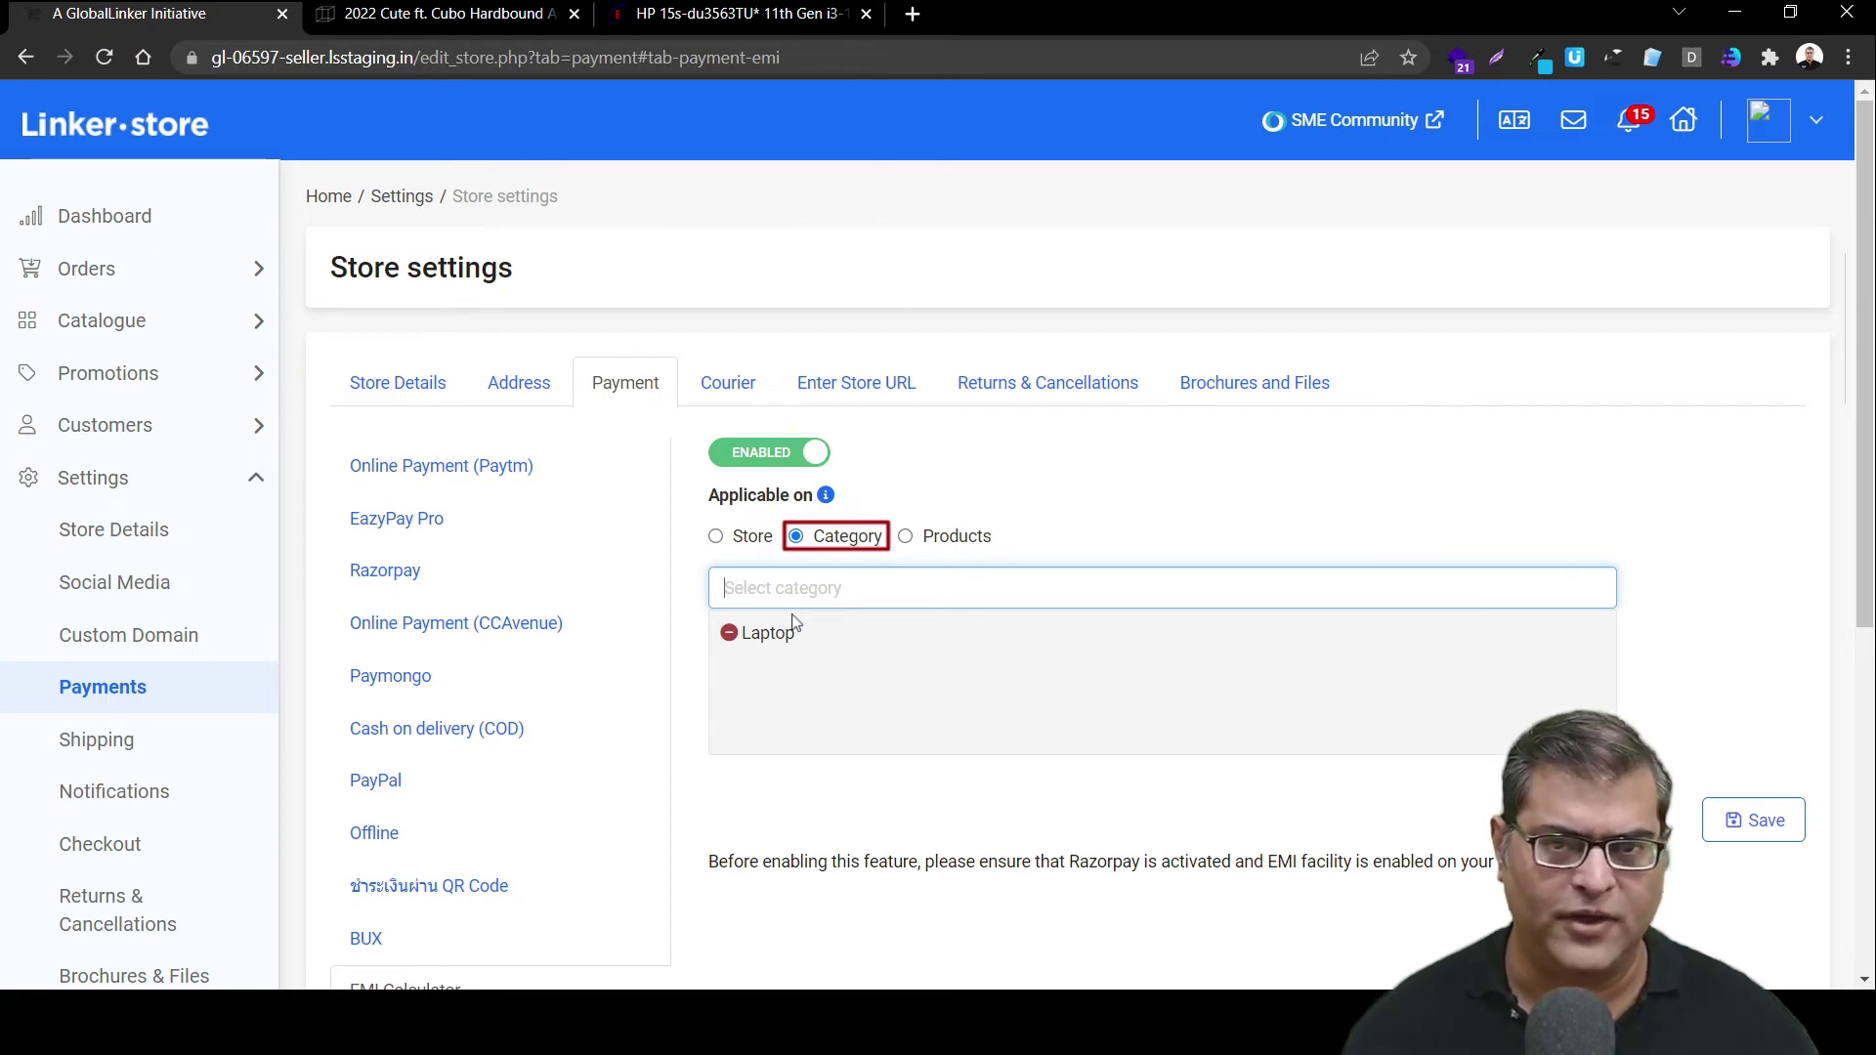
{"action": "left_click", "coordinate": [905, 536]}
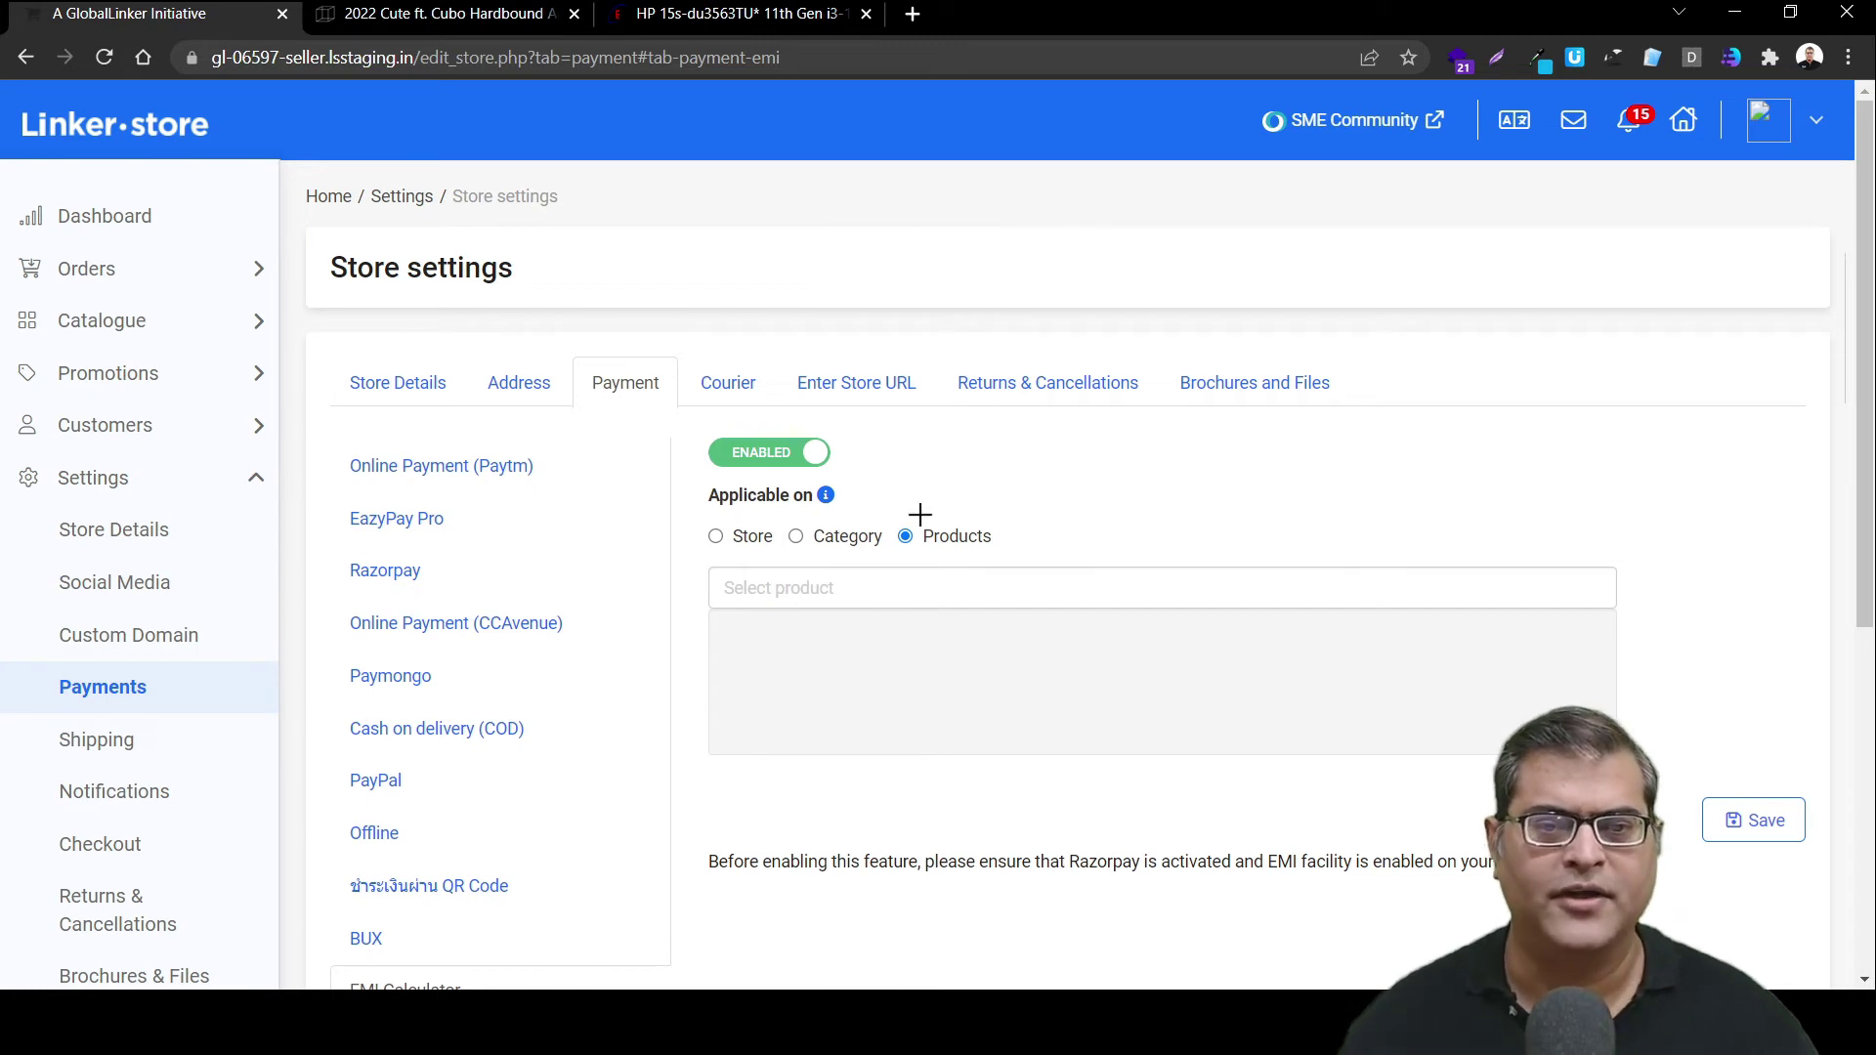
- Search 'lap' and add the Laptop product (stock: 1000) to the EMI Calculator's products
{"action": "left_click_drag", "start_coordinate": [888, 514], "coordinate": [1006, 557]}
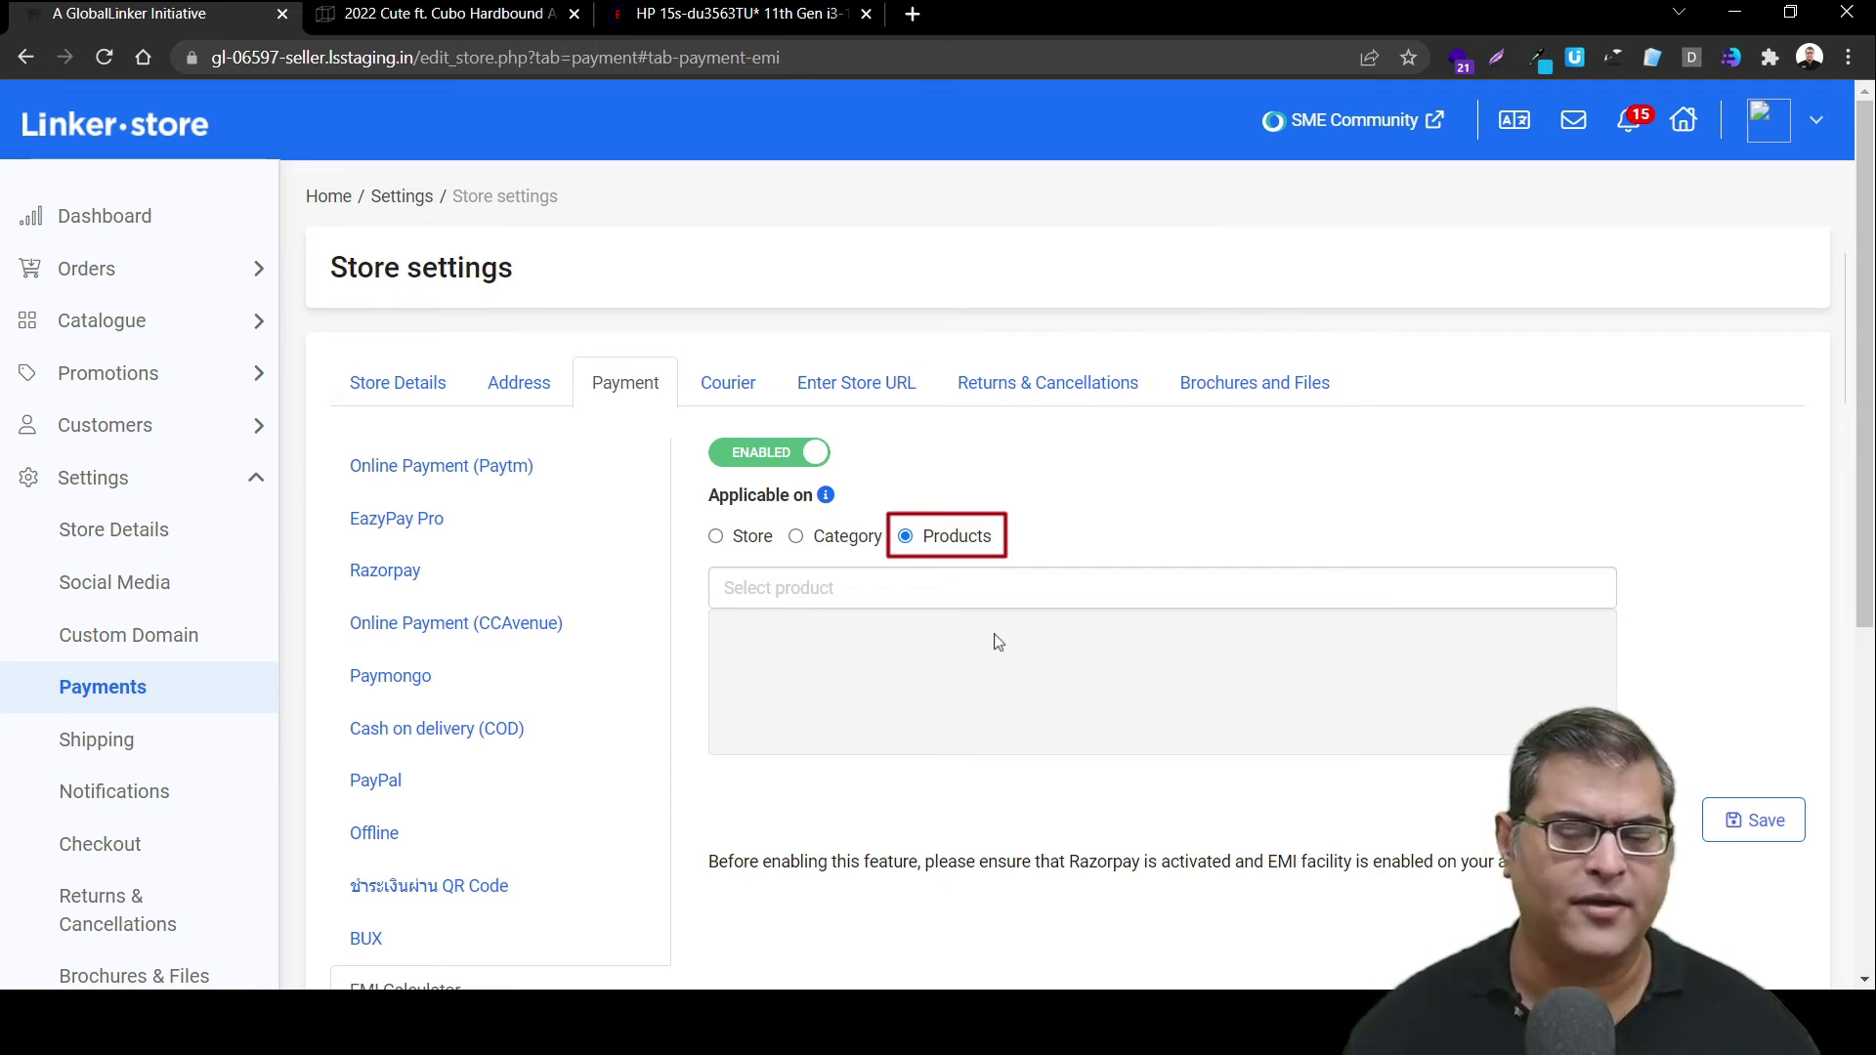
{"action": "left_click", "coordinate": [840, 594]}
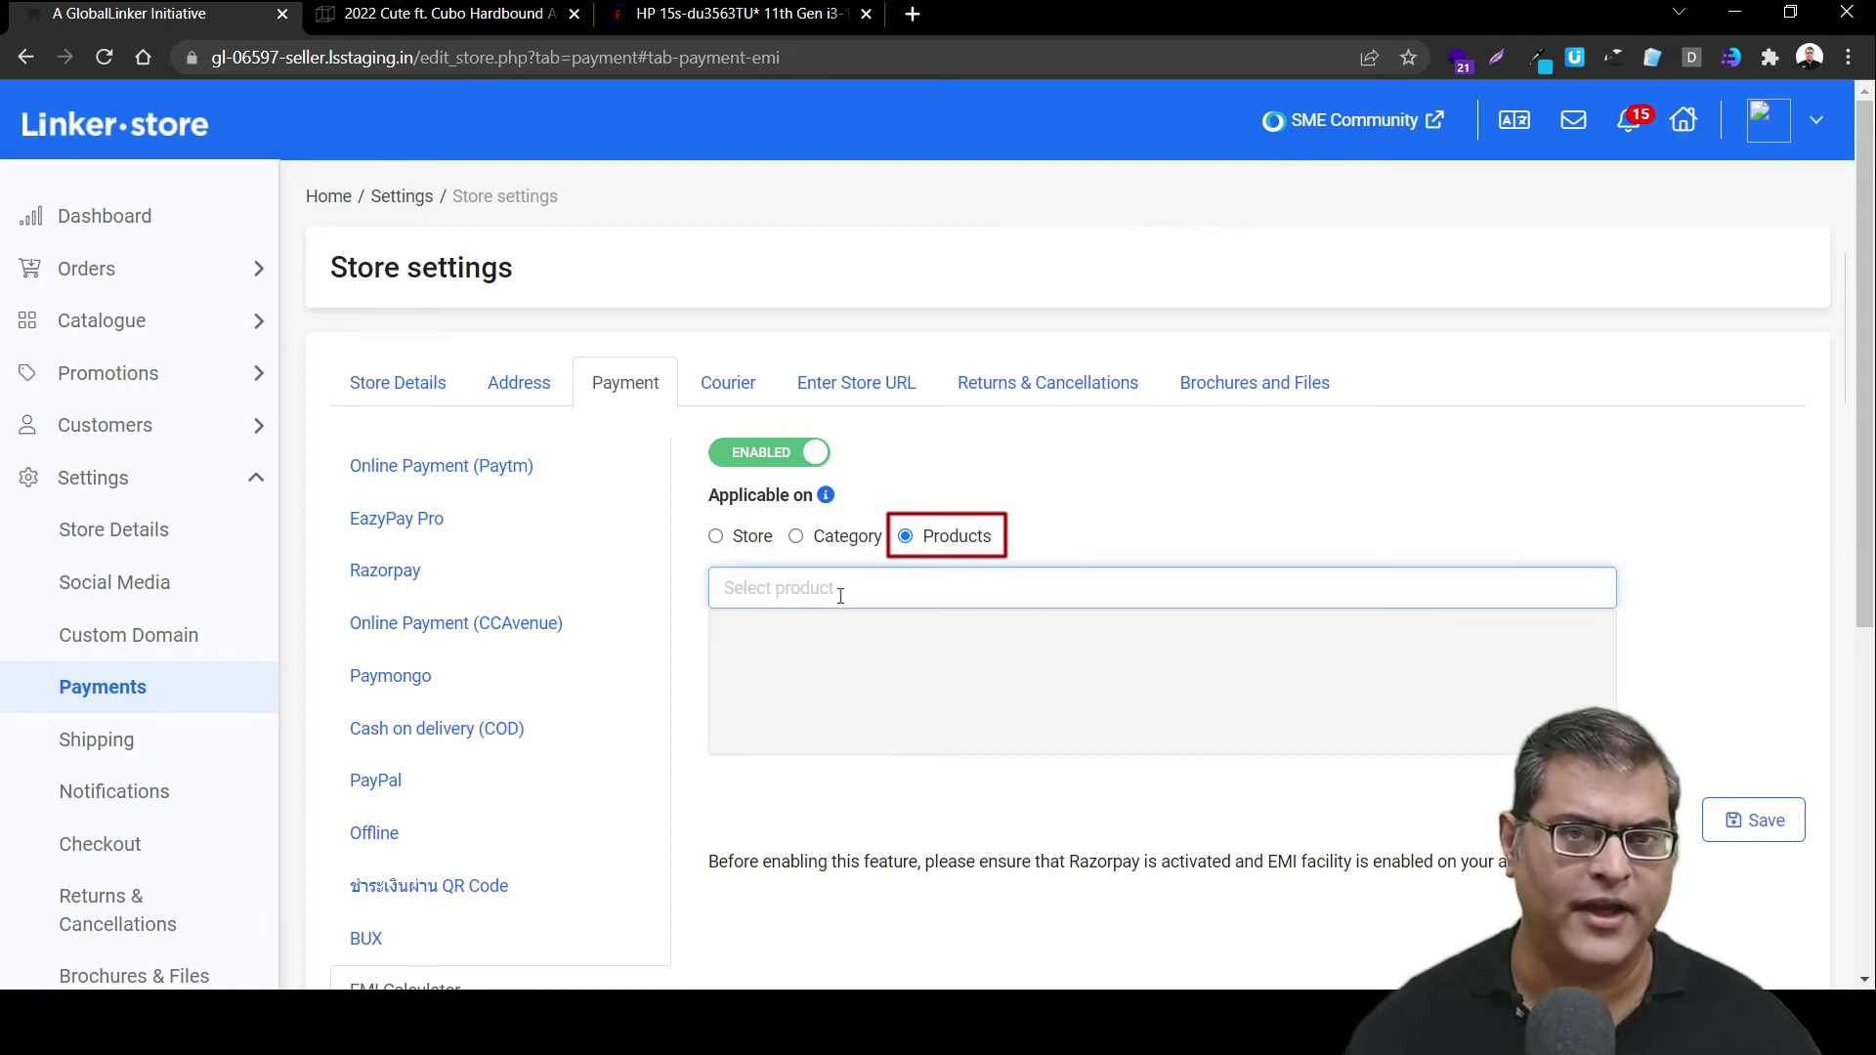
{"action": "type", "text": "lap"}
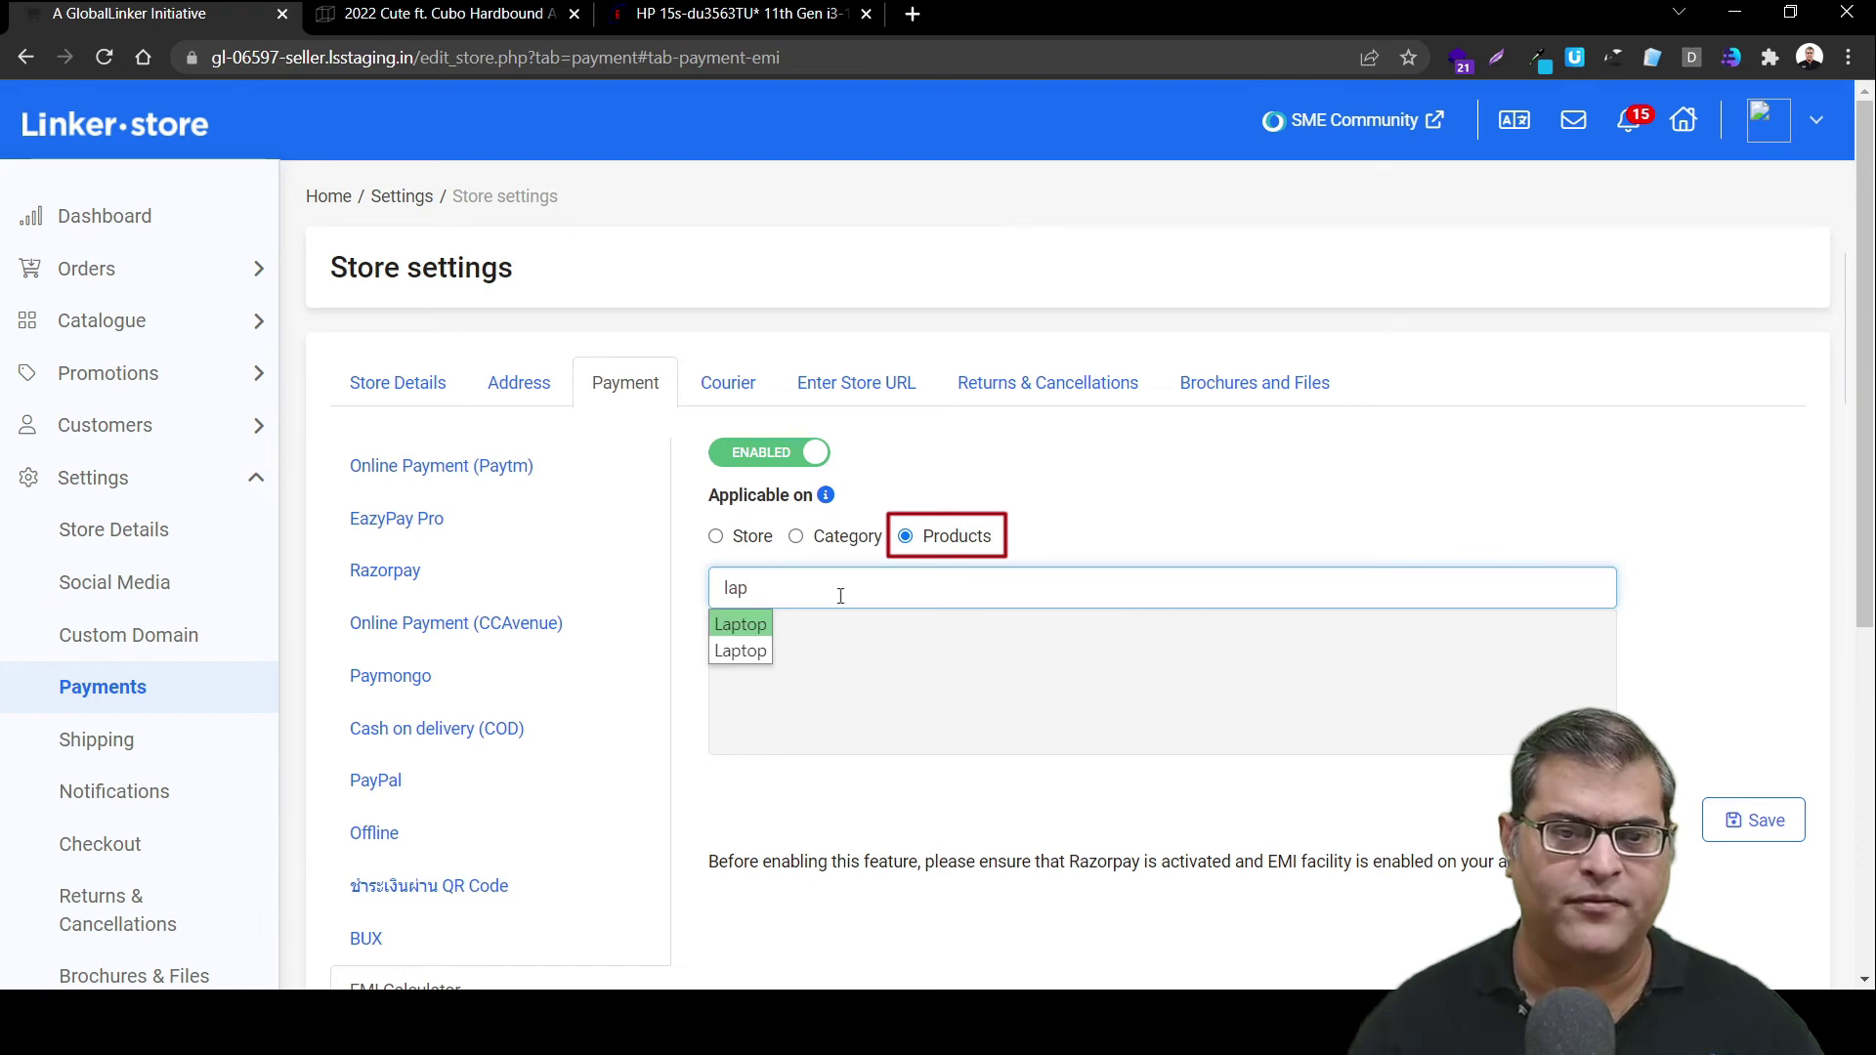
{"action": "left_click", "coordinate": [733, 625]}
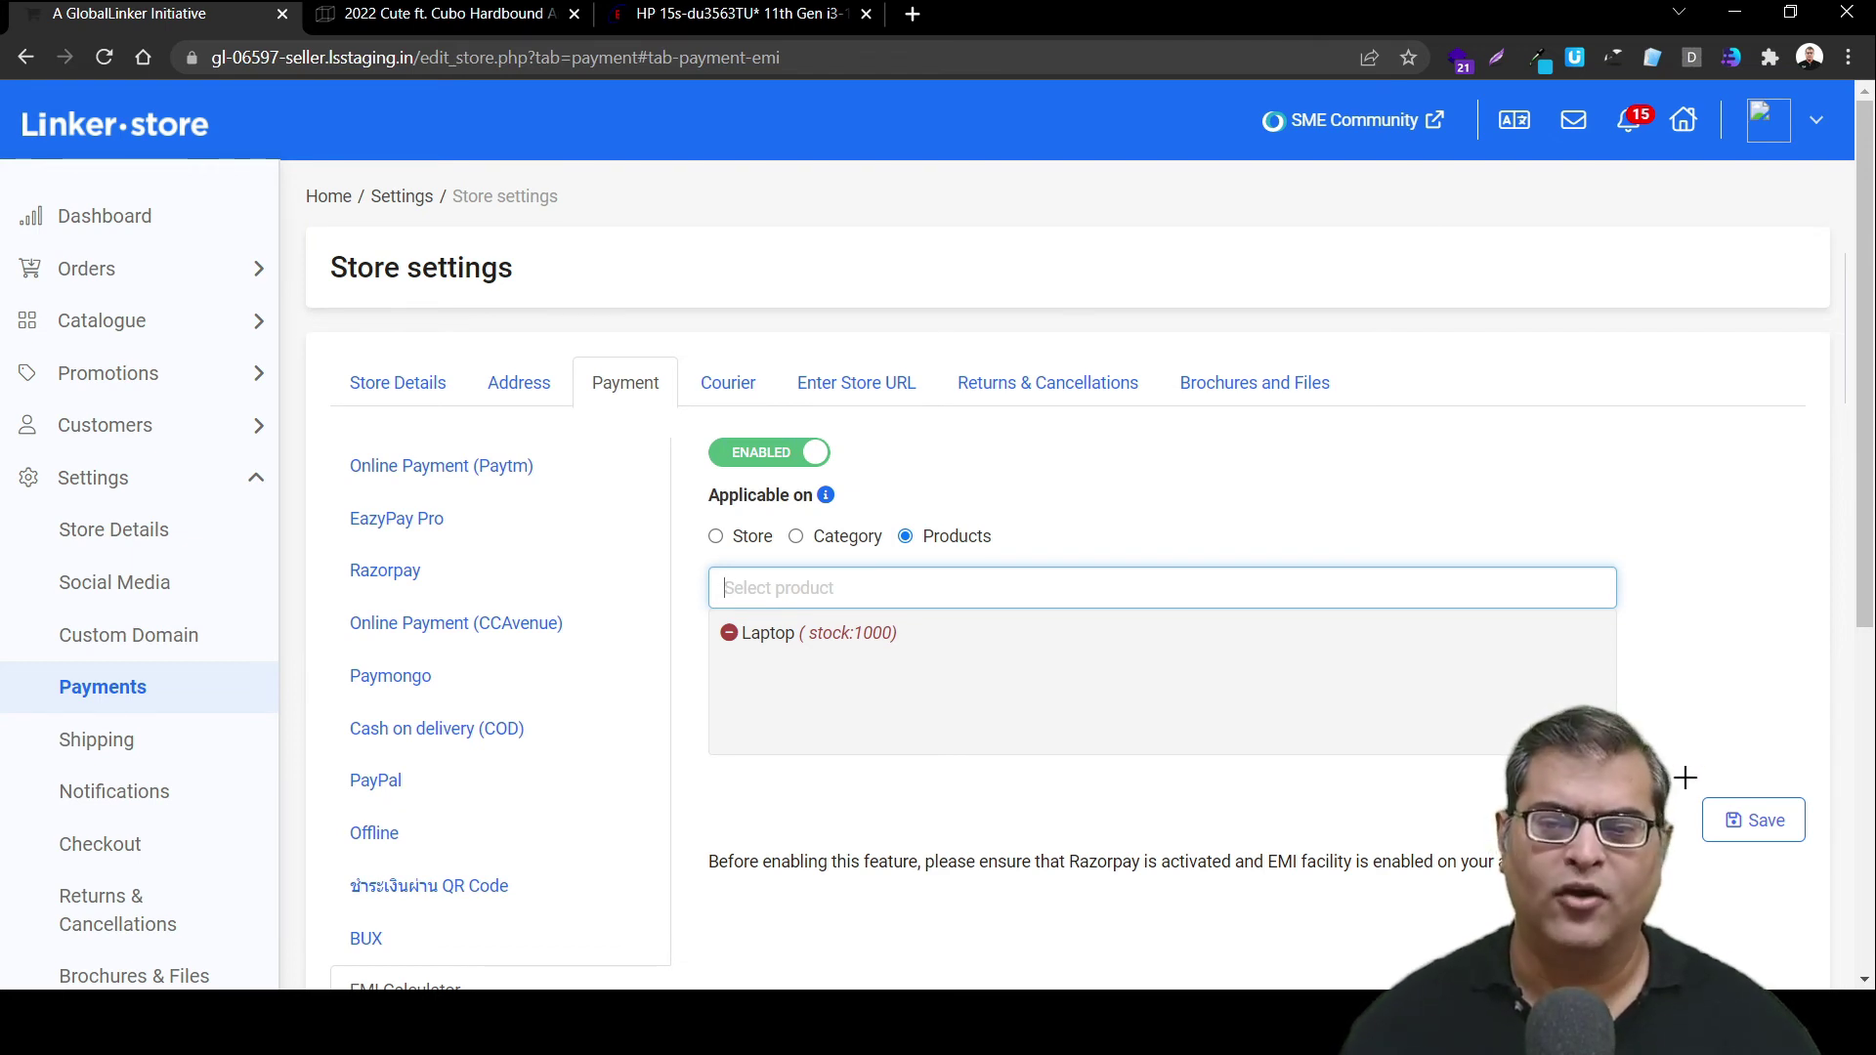
{"action": "left_click_drag", "start_coordinate": [1733, 810], "coordinate": [1830, 862]}
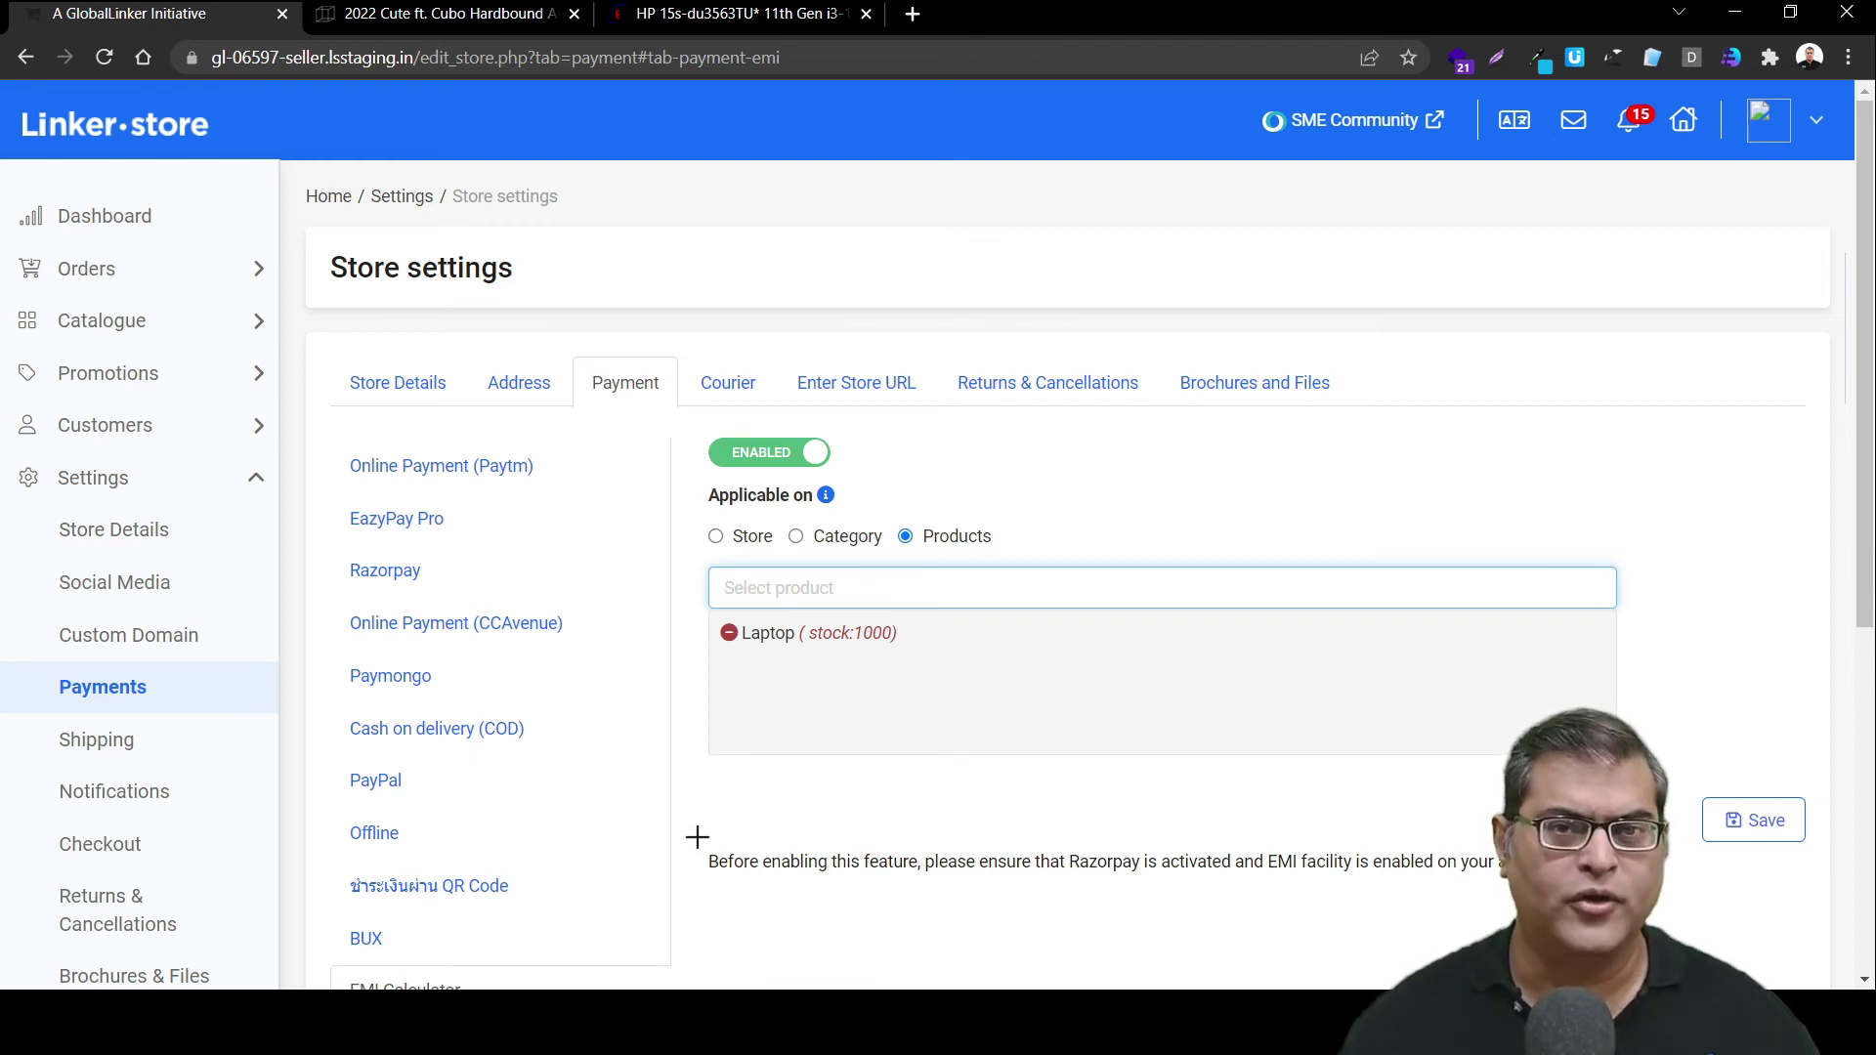
{"action": "mouse_move", "coordinate": [691, 846]}
{"action": "left_mouse_down"}
{"action": "mouse_move", "coordinate": [697, 908]}
{"action": "mouse_move", "coordinate": [1514, 889]}
{"action": "left_mouse_up"}
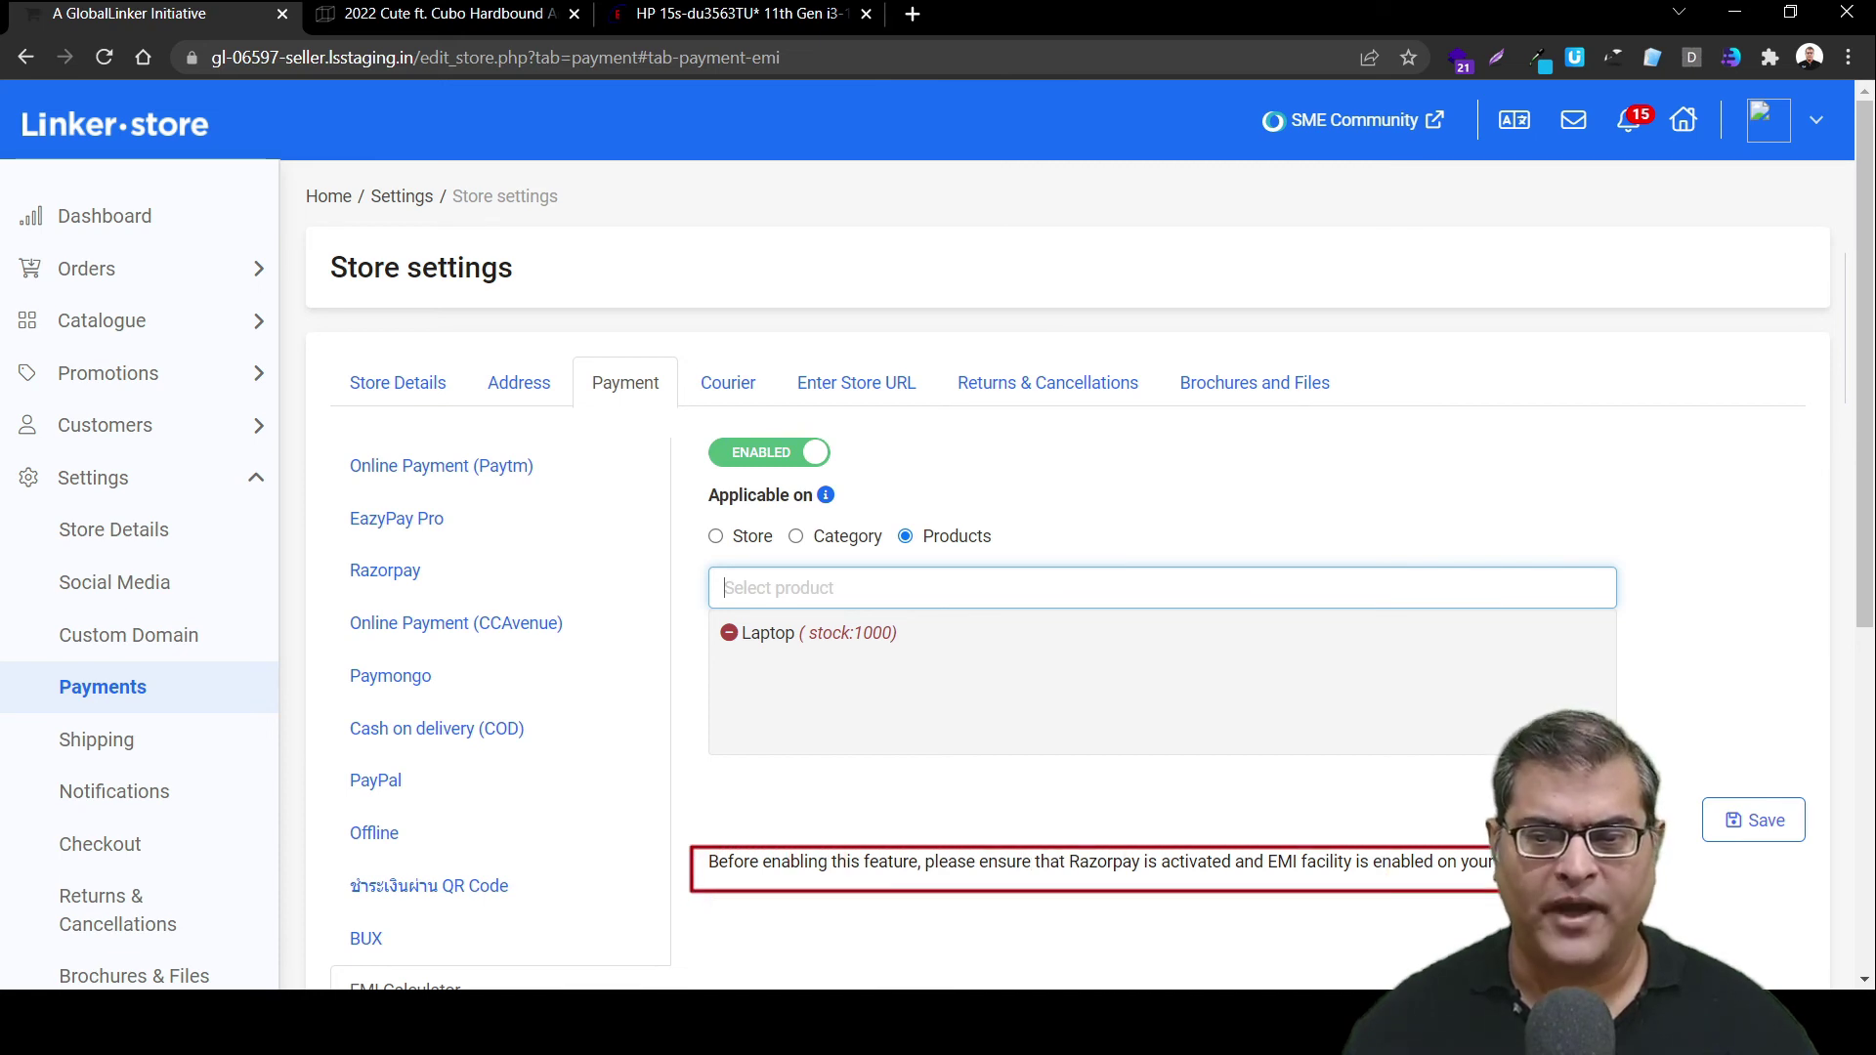